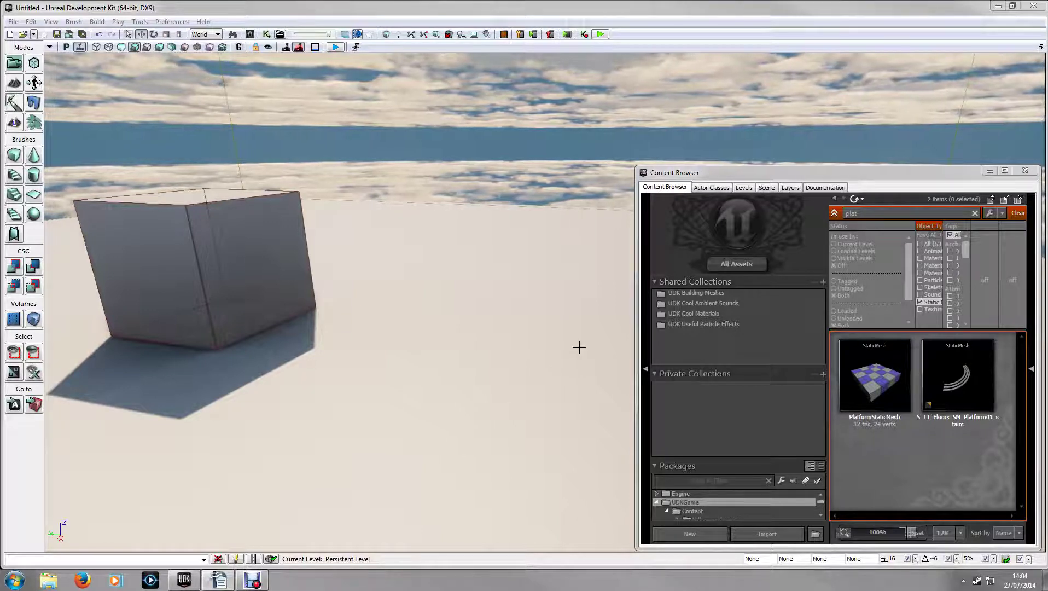
Step: Place PlatformStaticMesh on the floor beside the grey cube and raise it so it floats above the ground
mouse_move(563, 353)
right_mouse_down()
mouse_move(582, 349)
mouse_move(564, 353)
right_mouse_up()
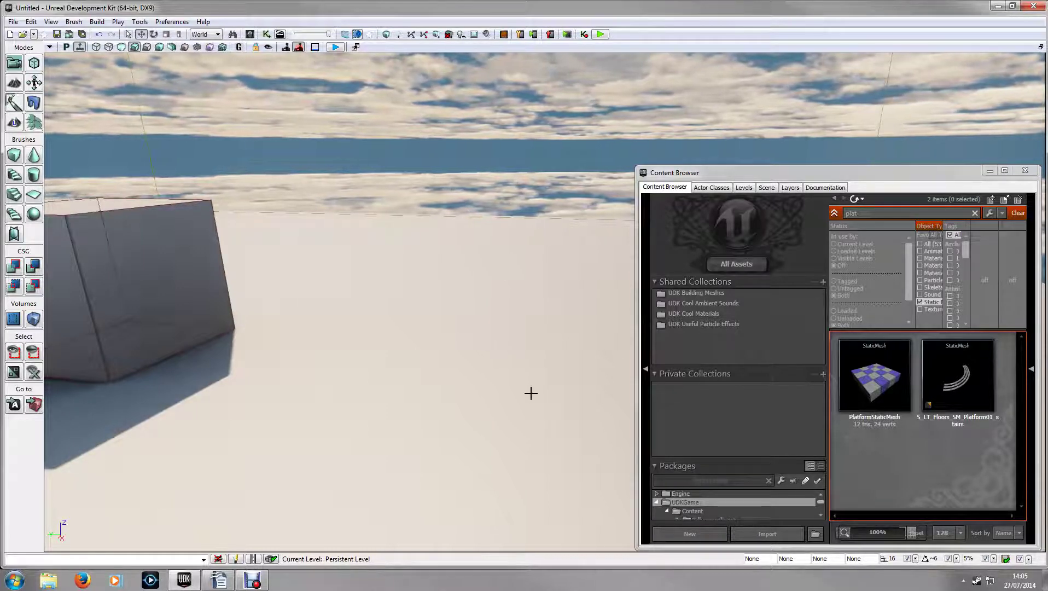
left_click_drag(873, 372, 444, 386)
right_click_drag(540, 399, 467, 359)
key("w")
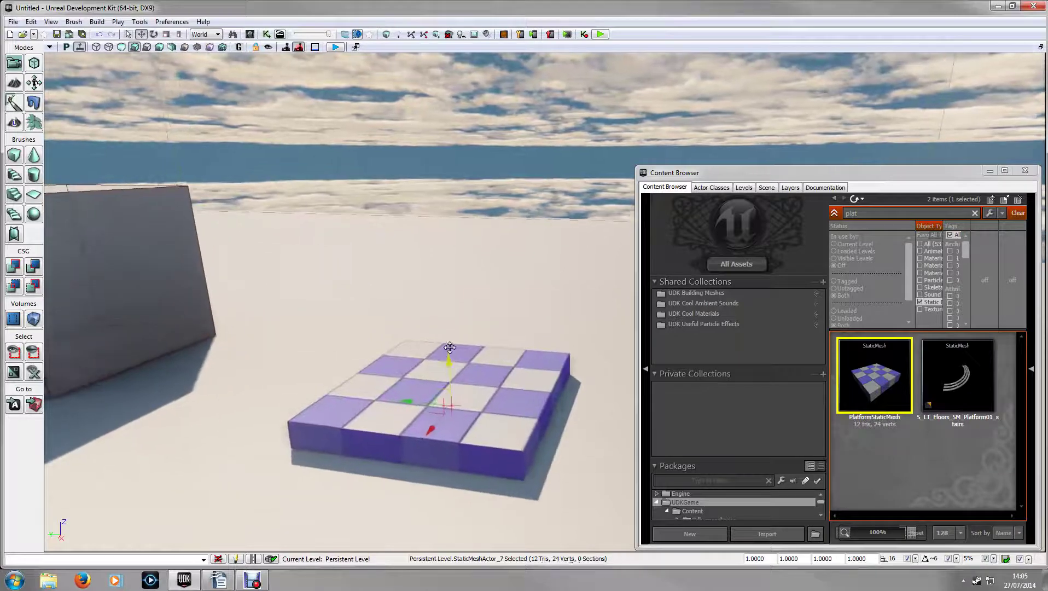
left_click_drag(453, 351, 452, 278)
right_click_drag(539, 365, 491, 311)
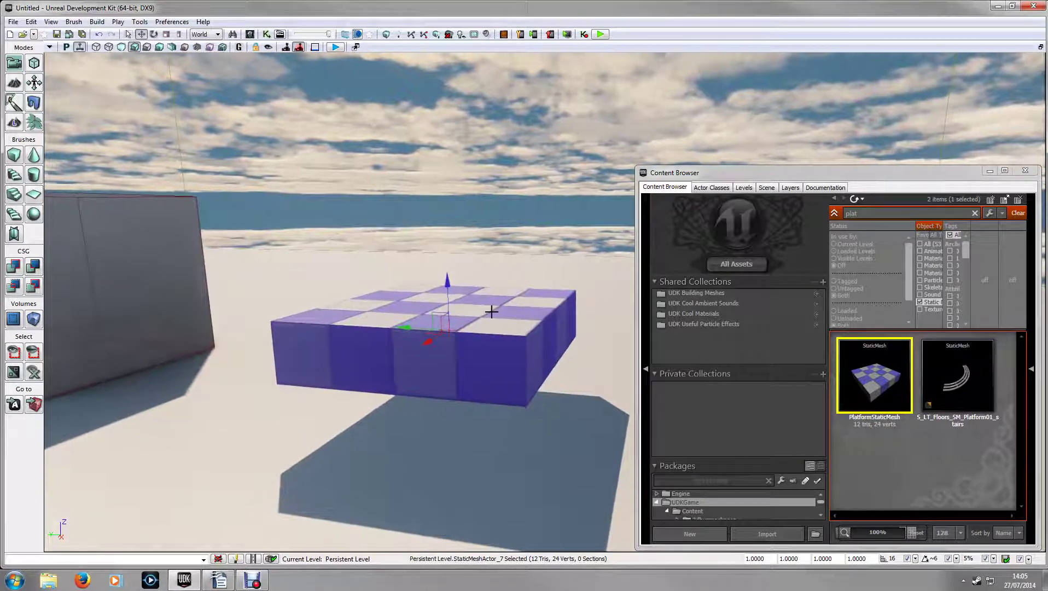
Step: Convert the checkered platform from a StaticMeshActor to a Mover and check its collision properties
right_click(491, 311)
mouse_move(530, 519)
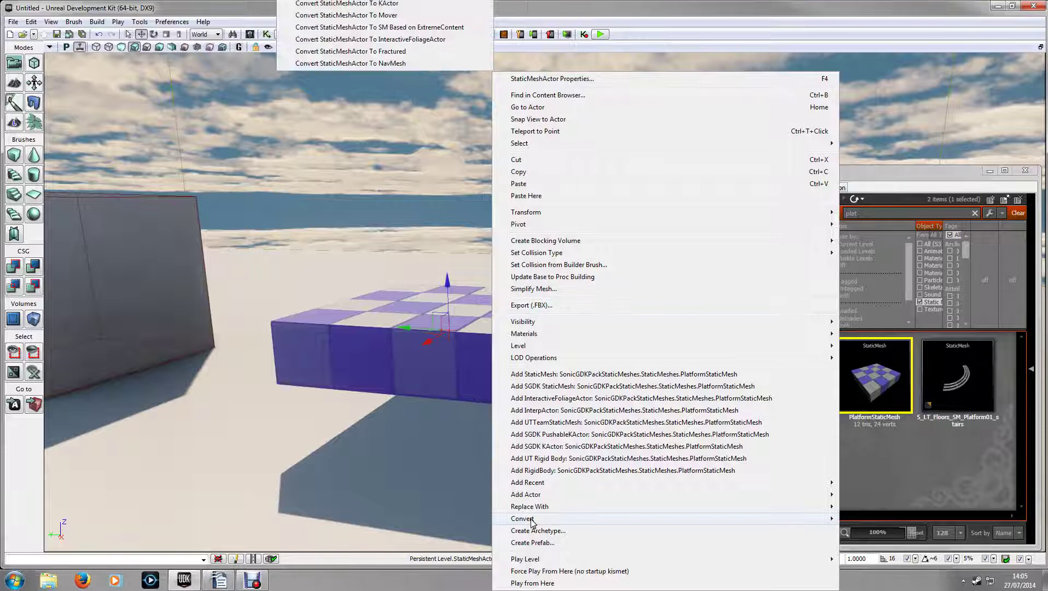
left_click(383, 17)
right_click(480, 312)
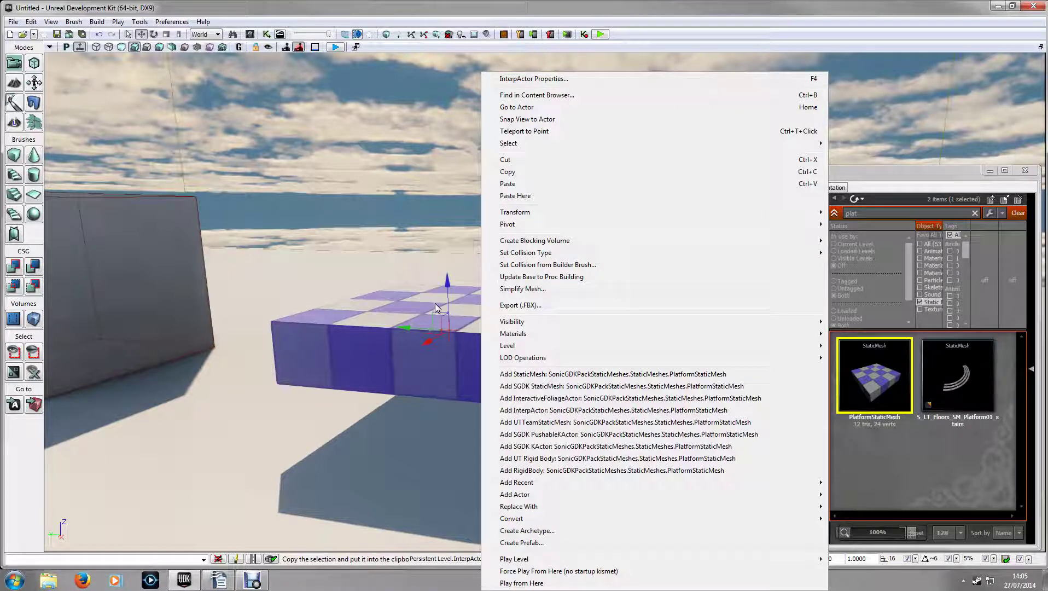
left_click(534, 78)
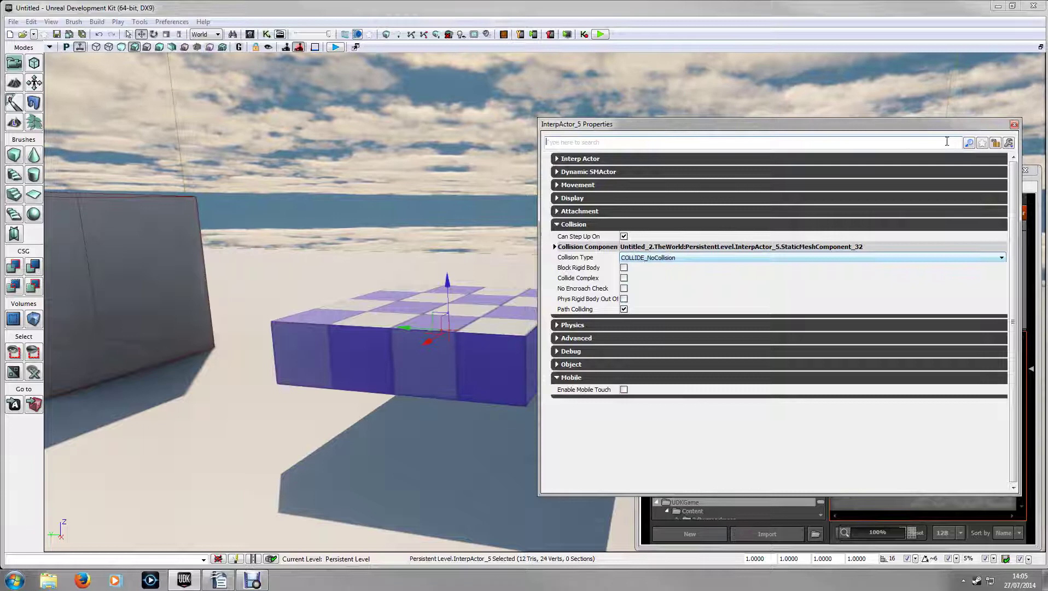
left_click(1014, 124)
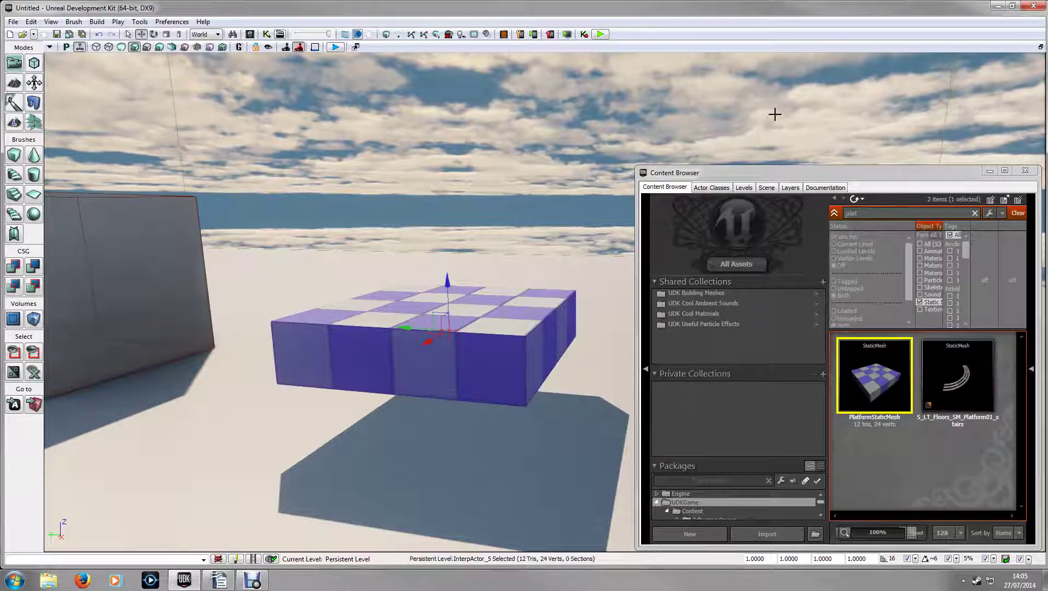
Step: Add a Trigger_PawnsOnly actor from the Common trigger classes to the level at the platform
left_click(714, 188)
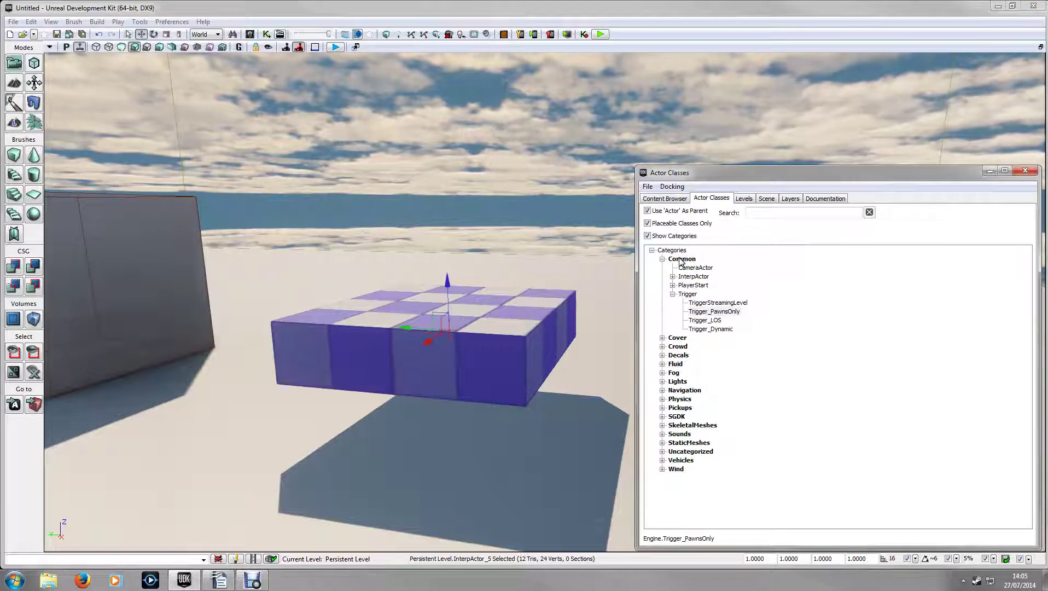
left_click(687, 294)
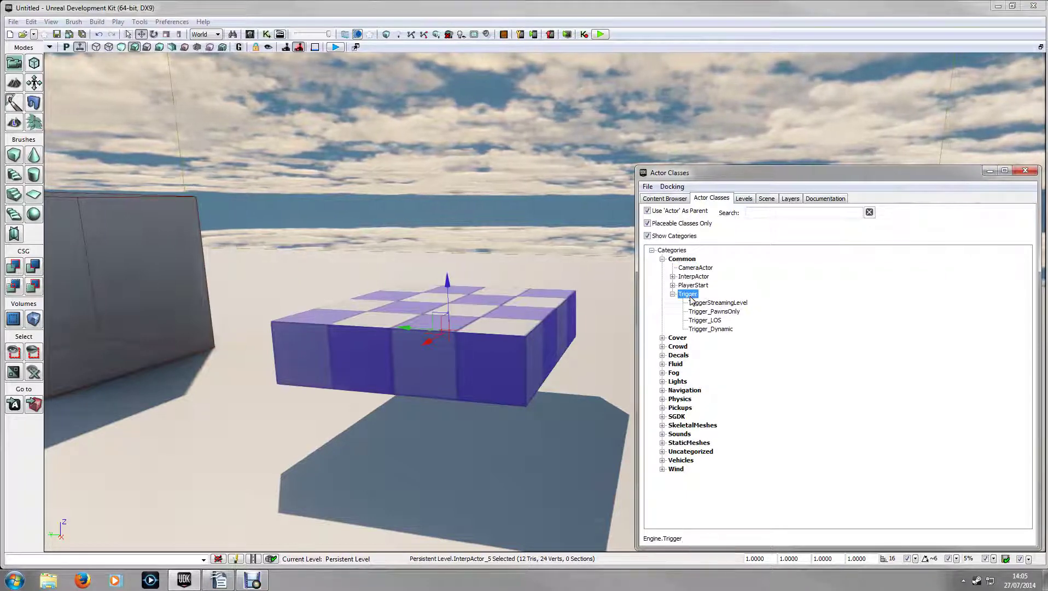
right_click_drag(530, 273, 529, 328)
left_click(719, 320)
left_click(724, 312)
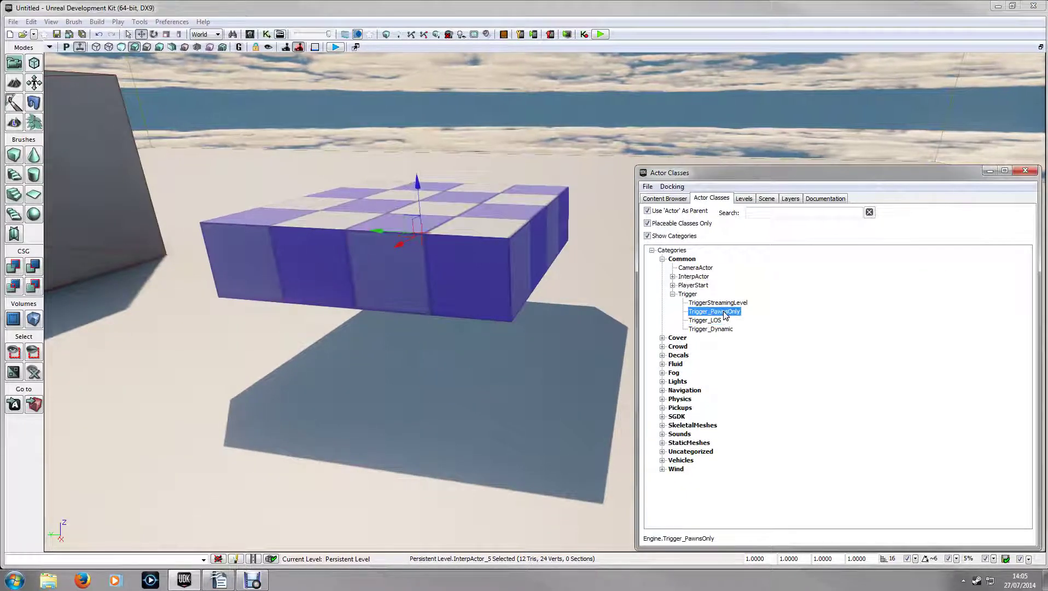
left_click_drag(724, 315, 519, 332)
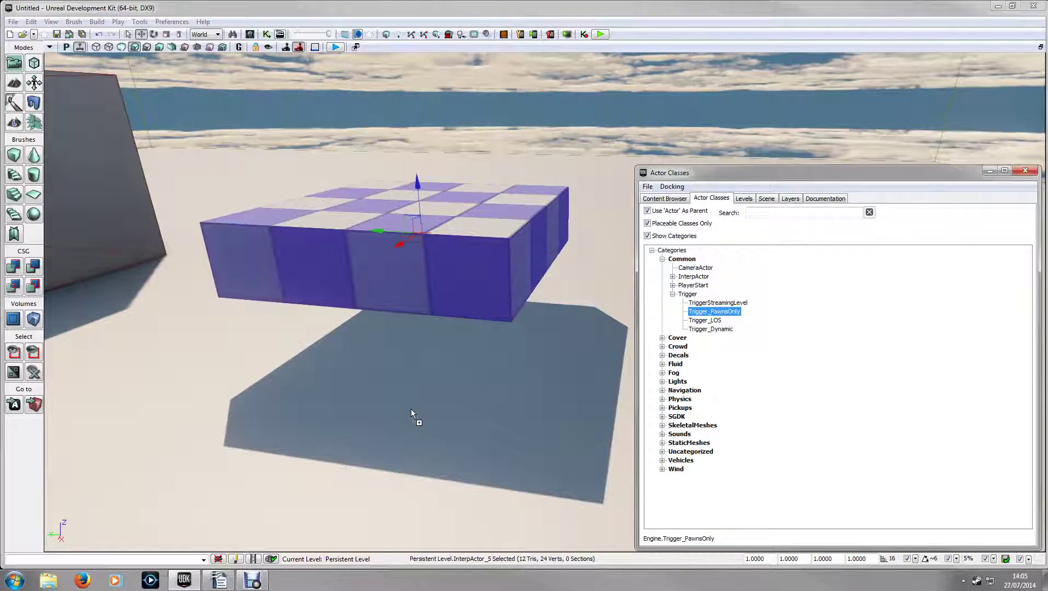
left_click_drag(411, 411, 410, 411)
Step: Move the trigger up and across so it sits on top of the platform, near its centre
left_click_drag(402, 320, 403, 148)
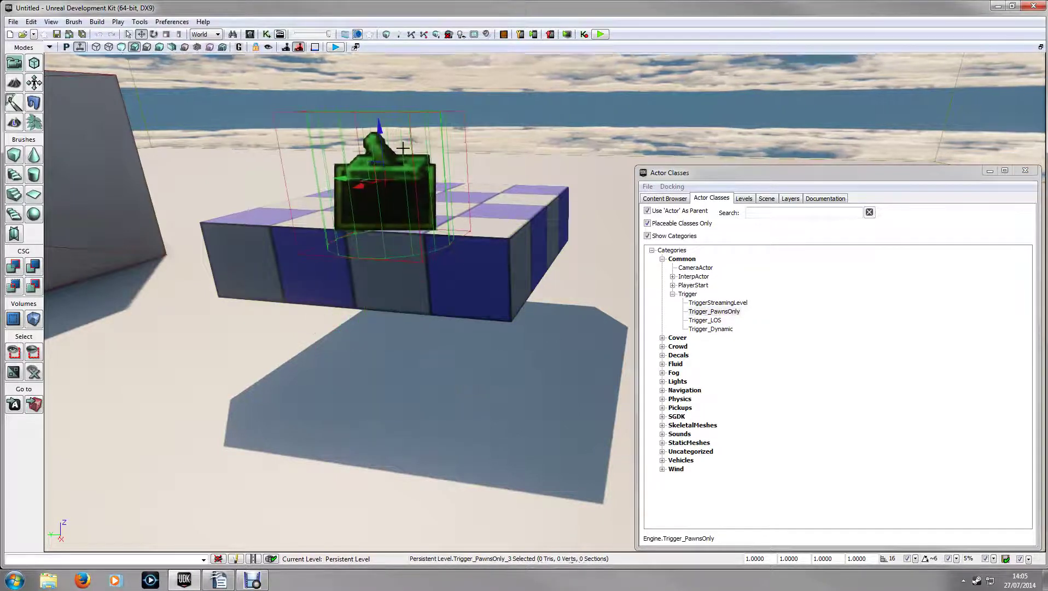
right_click_drag(403, 148, 400, 257)
left_click_drag(426, 203, 427, 91)
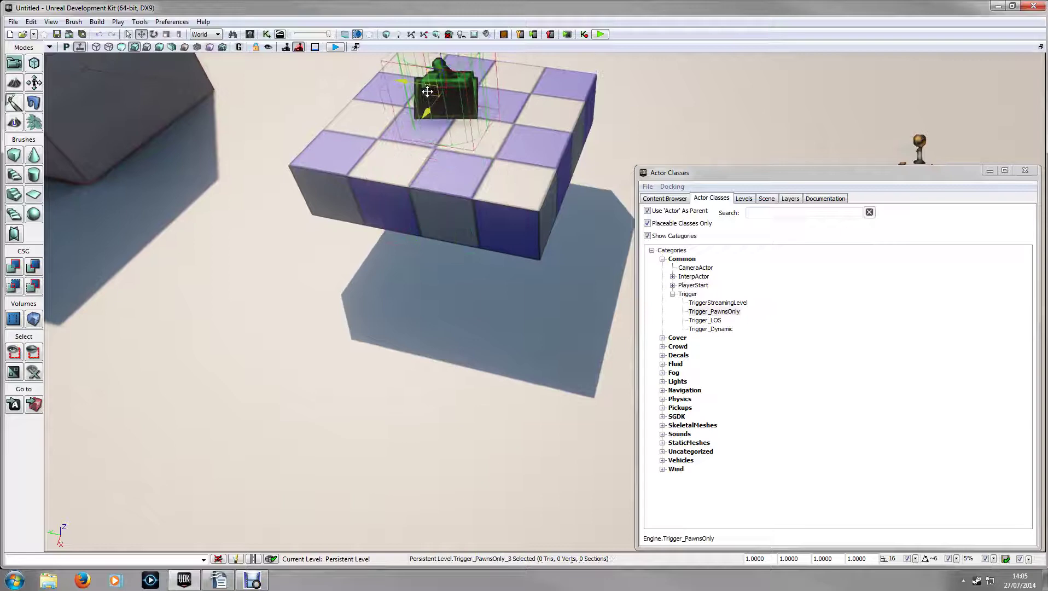
right_click_drag(538, 191, 545, 164)
Step: Set the trigger's Collision Radius to 125 in its properties and close them
right_click(429, 254)
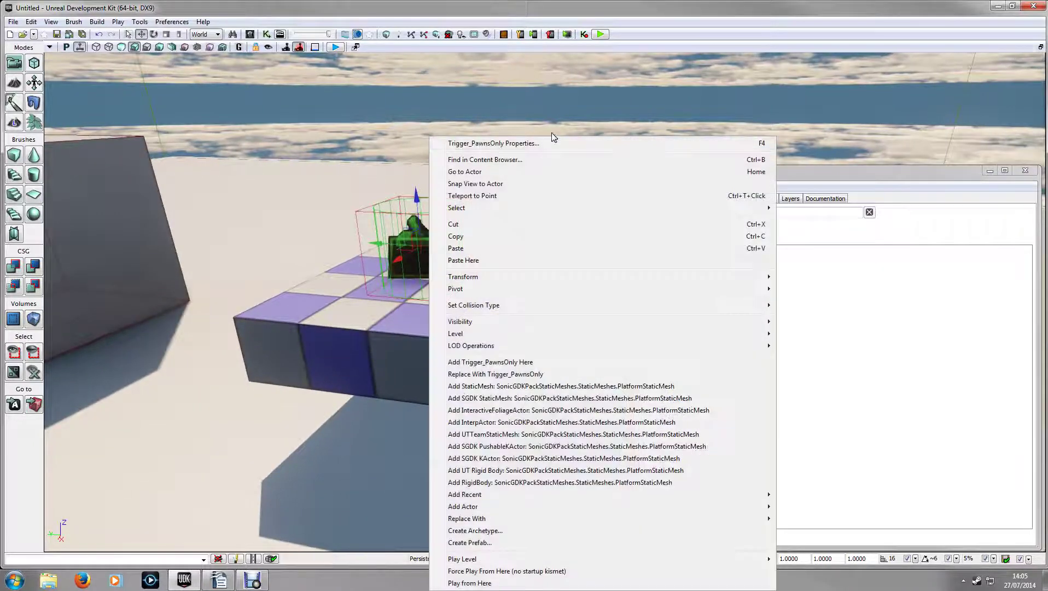
left_click(549, 144)
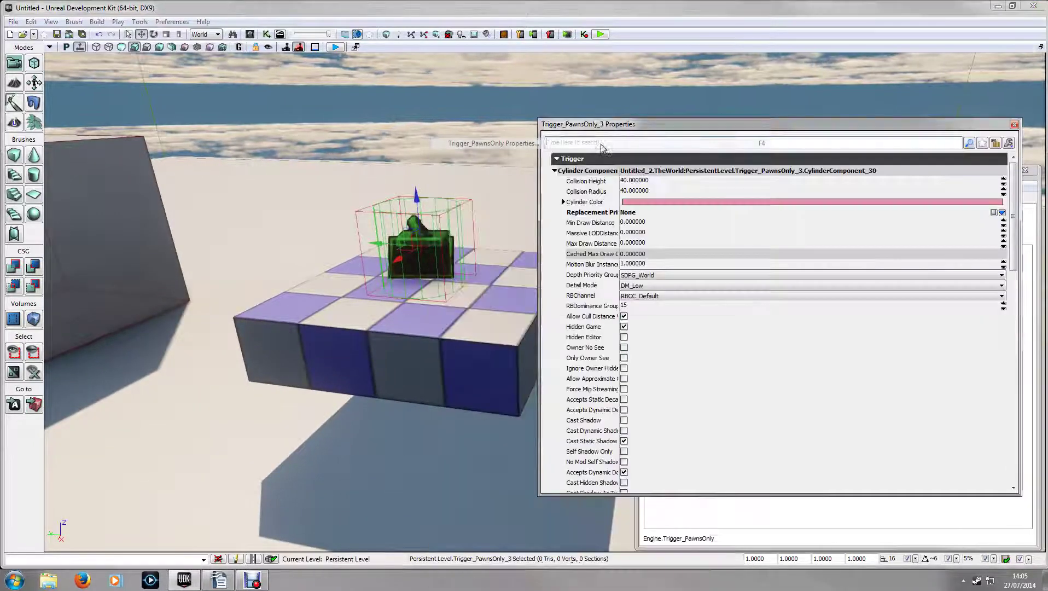
left_click(596, 193)
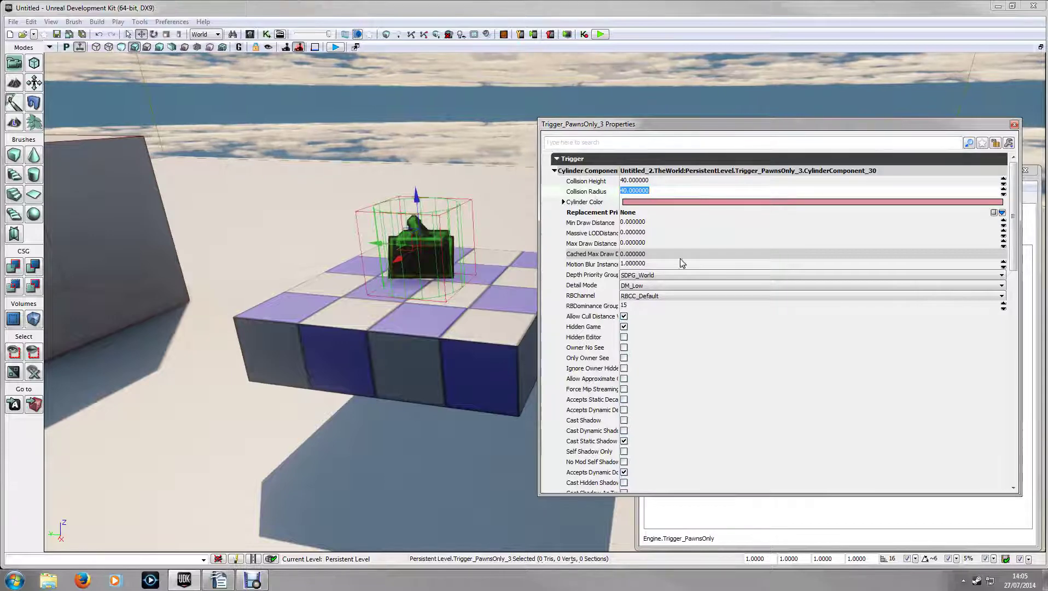
type("125")
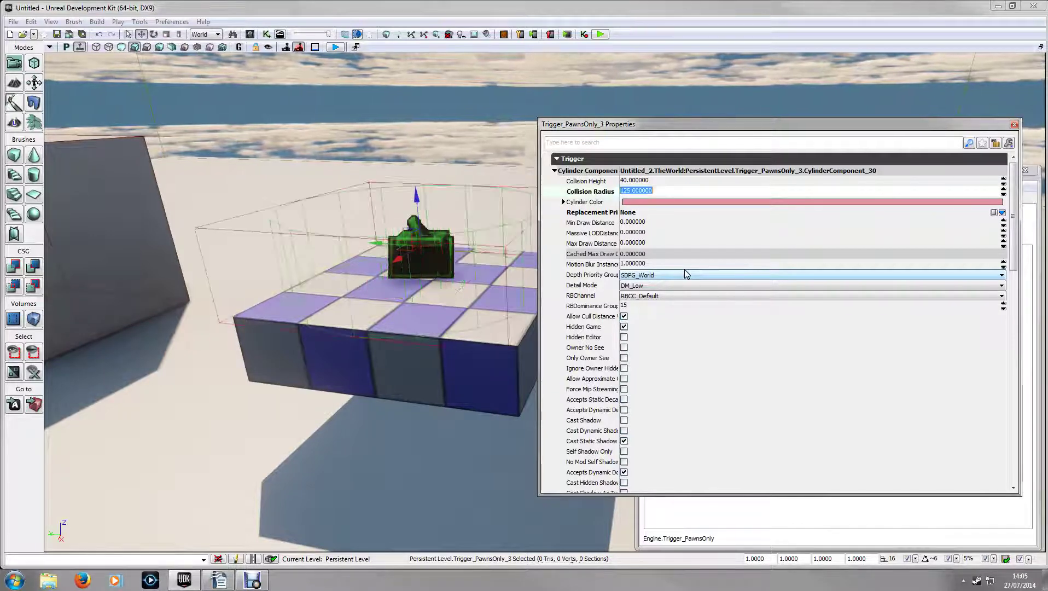
key("Return")
left_click_drag(631, 126, 504, 176)
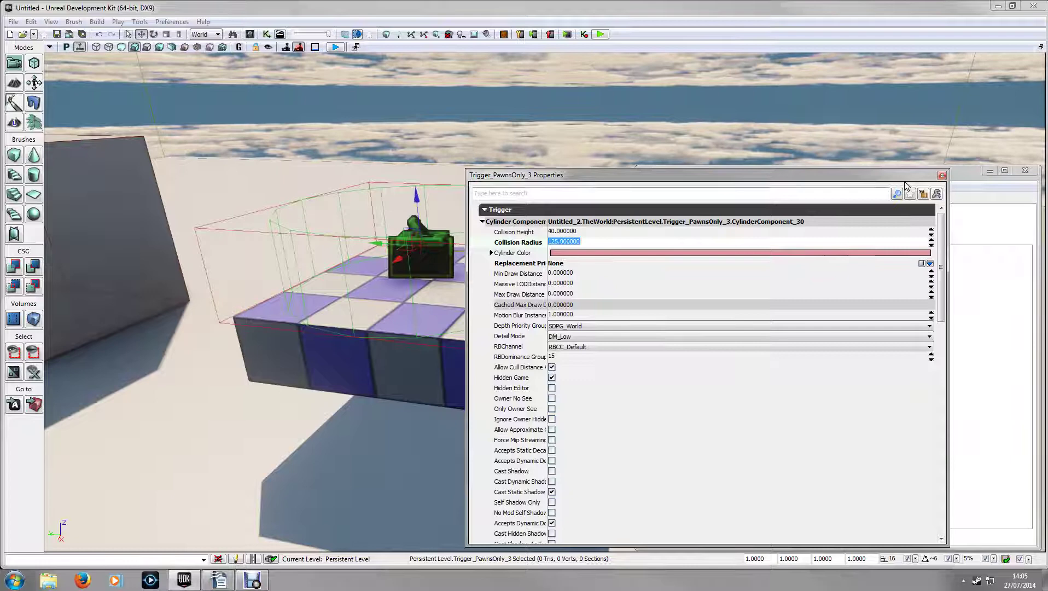
left_click(942, 175)
Step: Raise the trigger so its collision cylinder sits above the platform's top surface
right_click_drag(564, 269, 367, 339)
right_click_drag(557, 180, 557, 217)
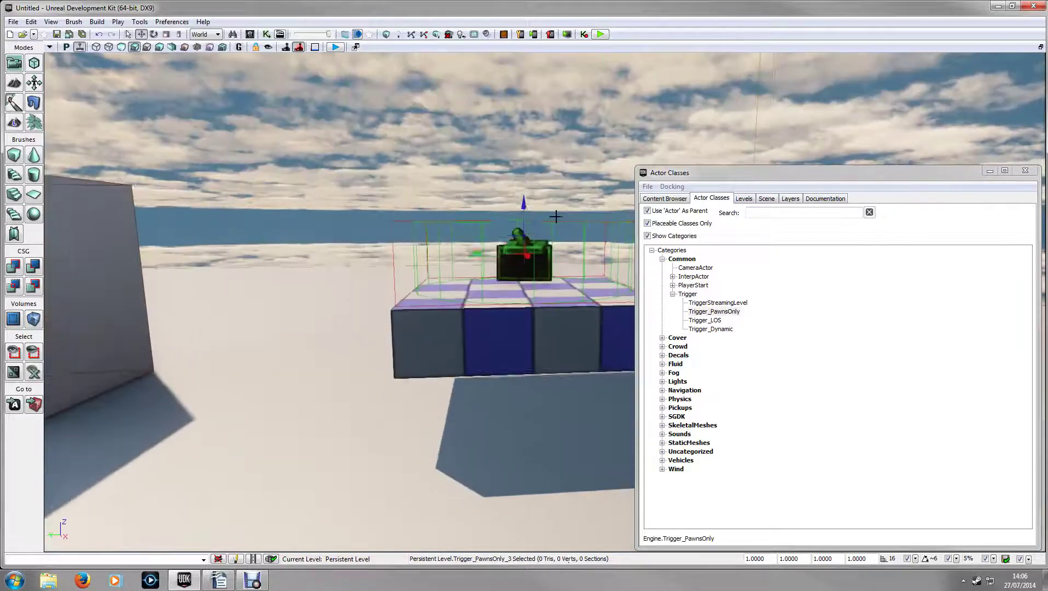
scroll(557, 217, "up", 3)
left_click_drag(518, 192, 524, 125)
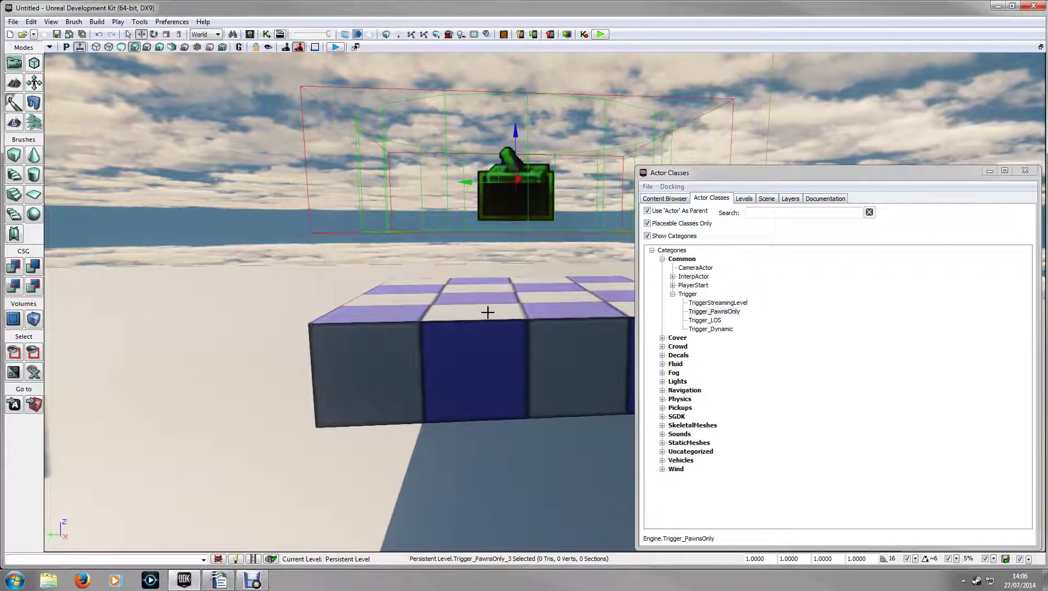
scroll(551, 365, "down", 3)
right_click_drag(551, 365, 357, 62)
left_click_drag(356, 61, 356, 52)
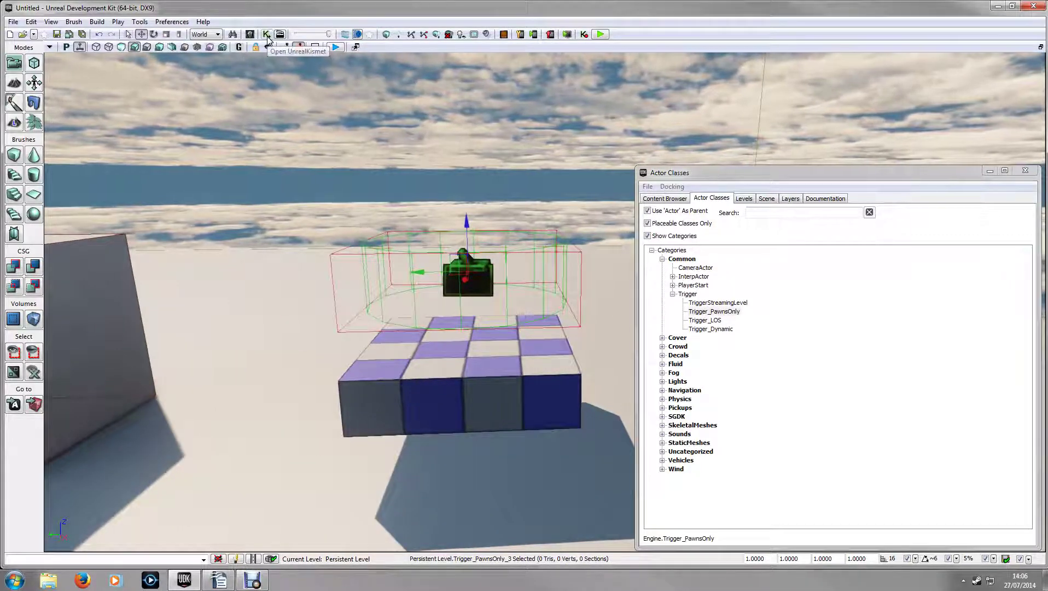
Step: Open UnrealKismet and create a Touch event using the selected trigger
left_click(266, 35)
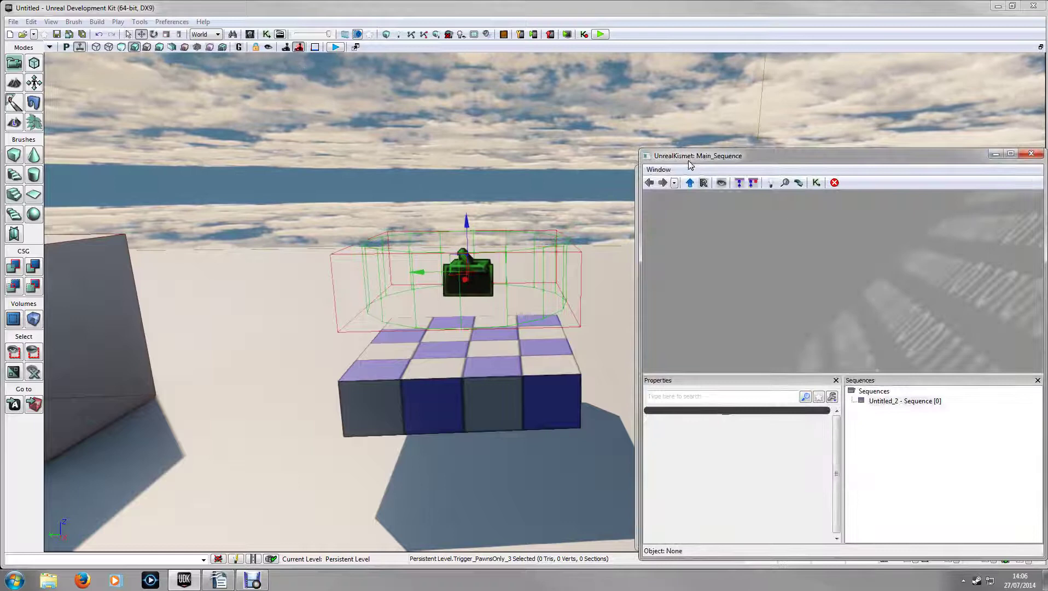
right_click(650, 278)
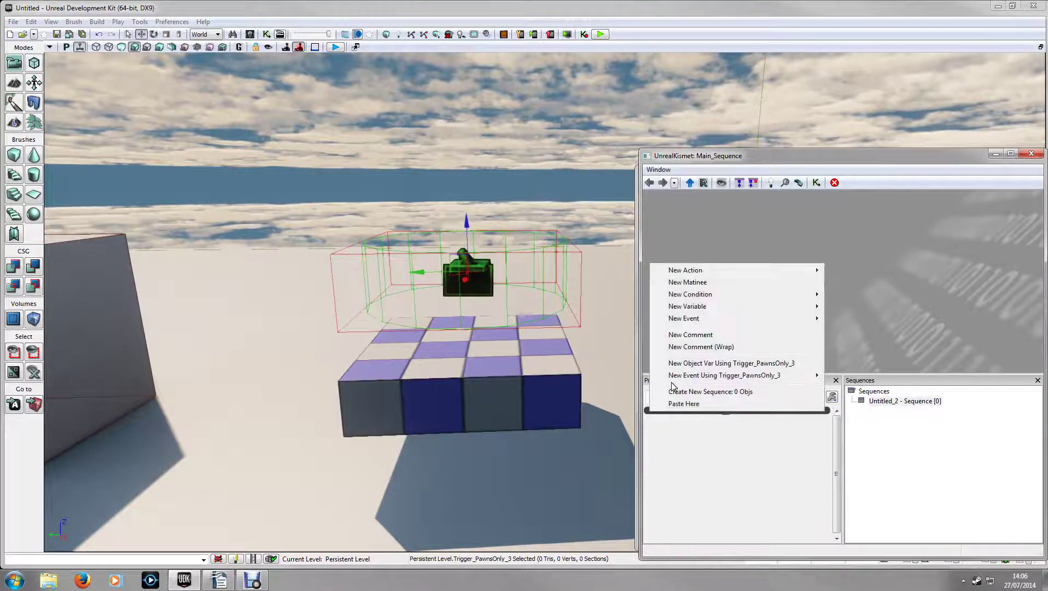
mouse_move(683, 378)
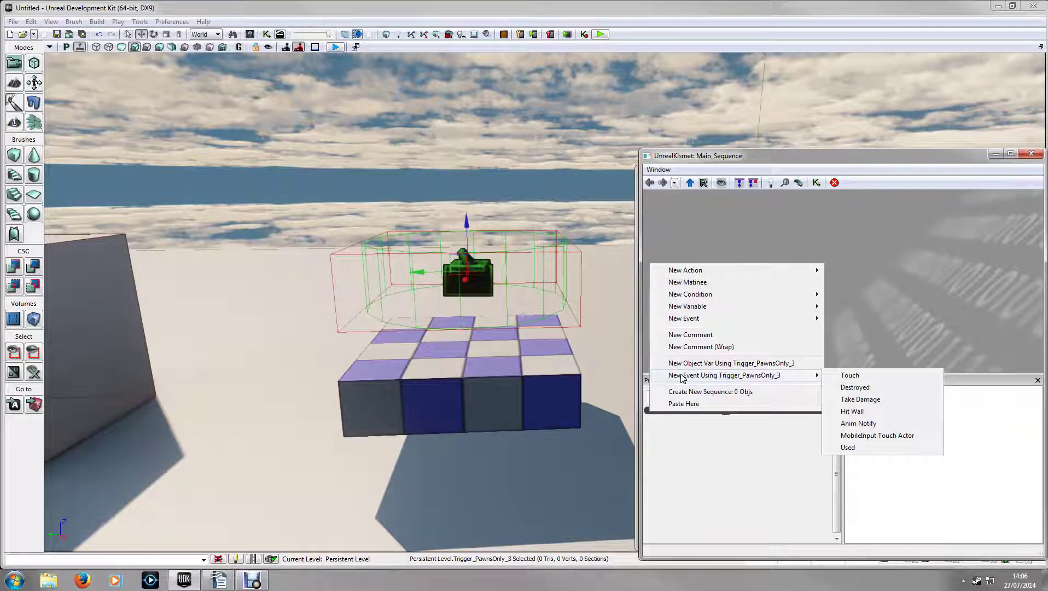
left_click(849, 375)
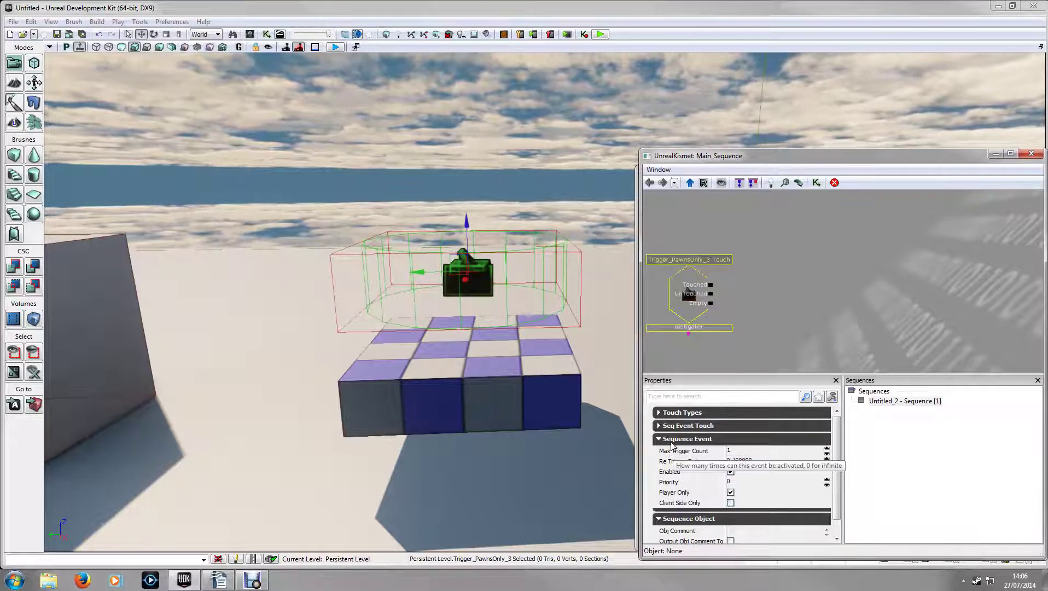
Step: Set the Touch event's Max Trigger Count to 0 and its Re Trigger Delay to 0
left_click(673, 452)
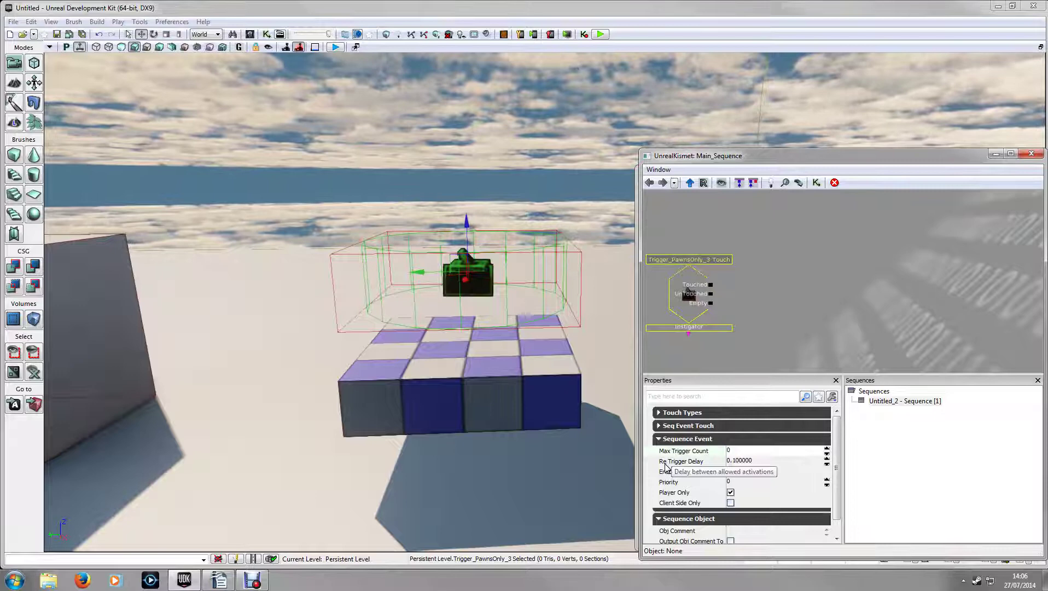
left_click(671, 462)
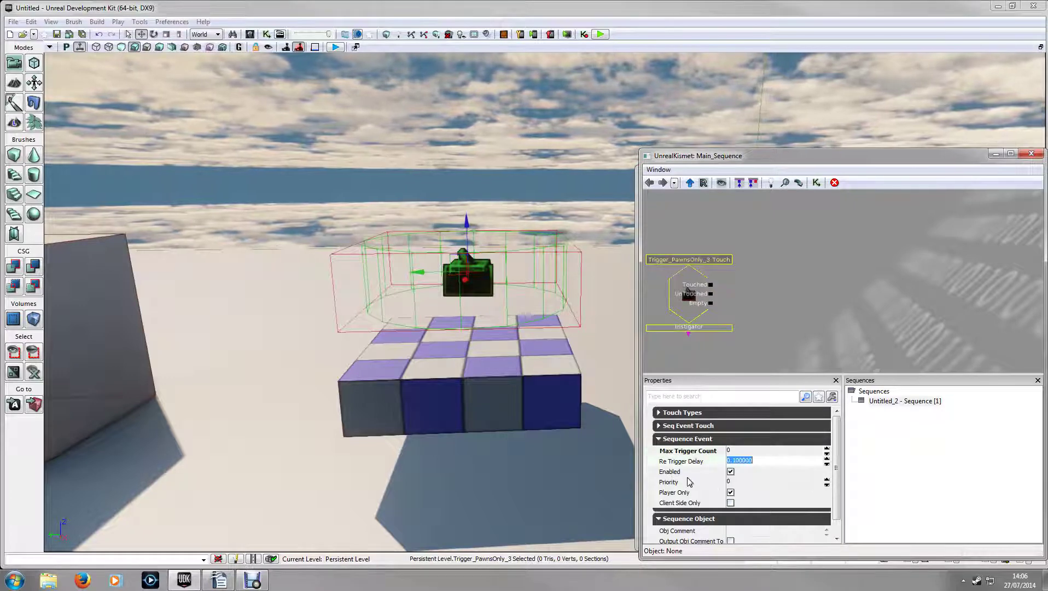
type("0")
left_click(683, 293)
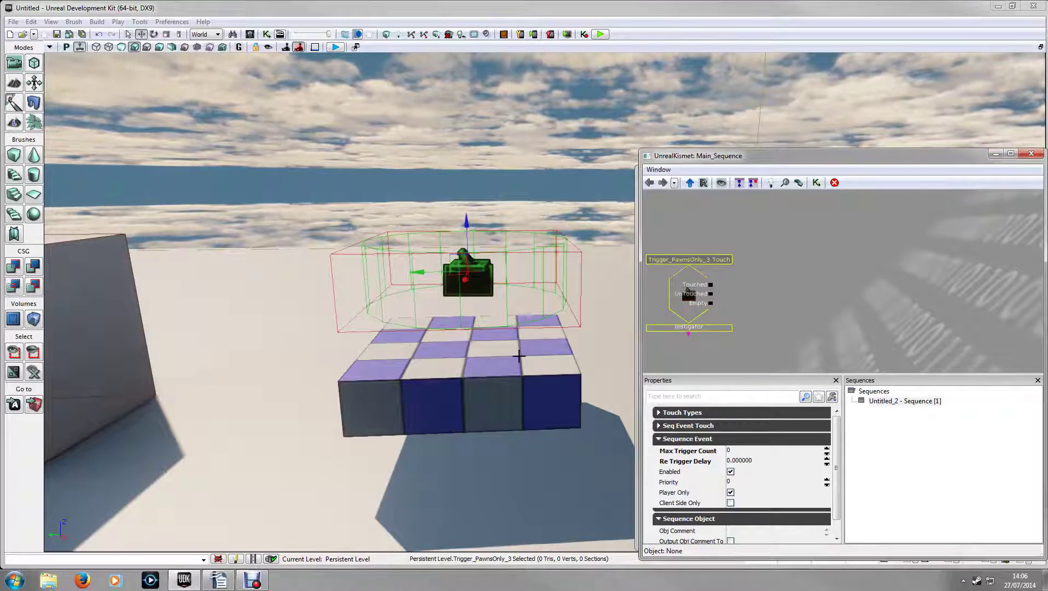
left_click(782, 290)
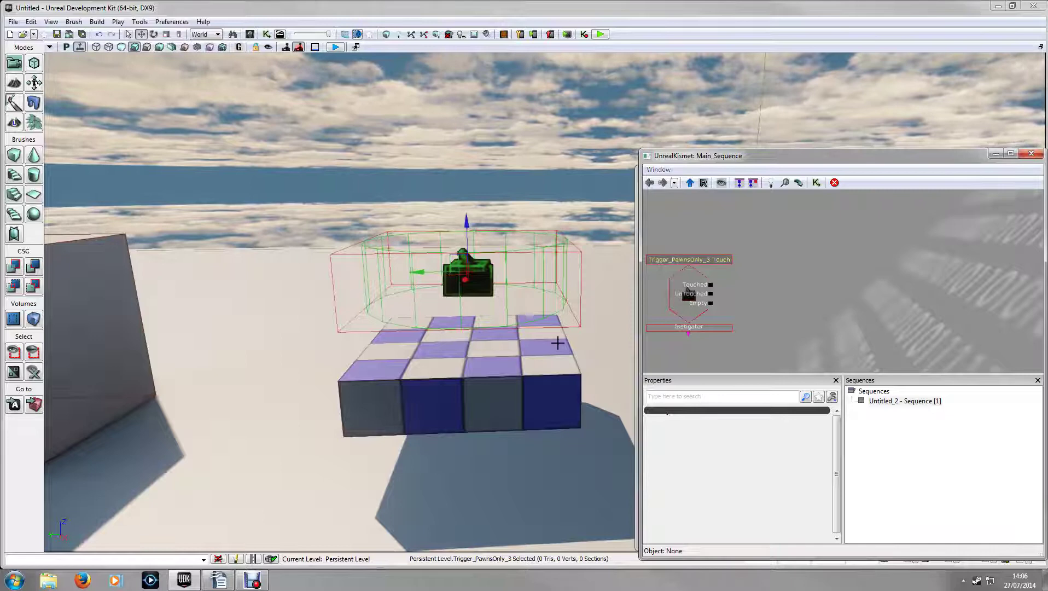
Step: Create a Kismet object variable using the platform and place it to the right of the Touch event
left_click(504, 349)
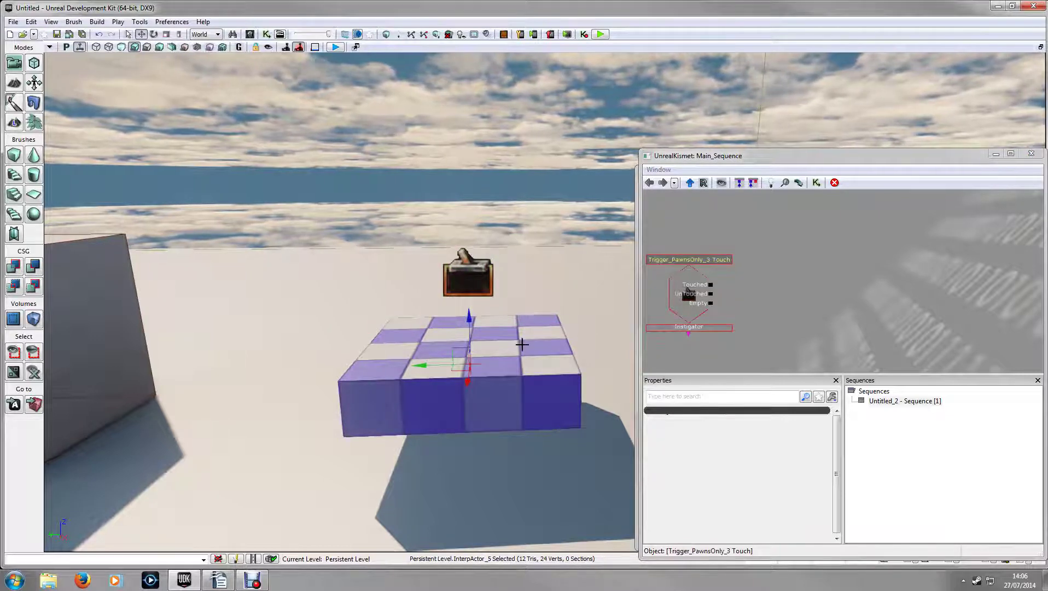
right_click(792, 289)
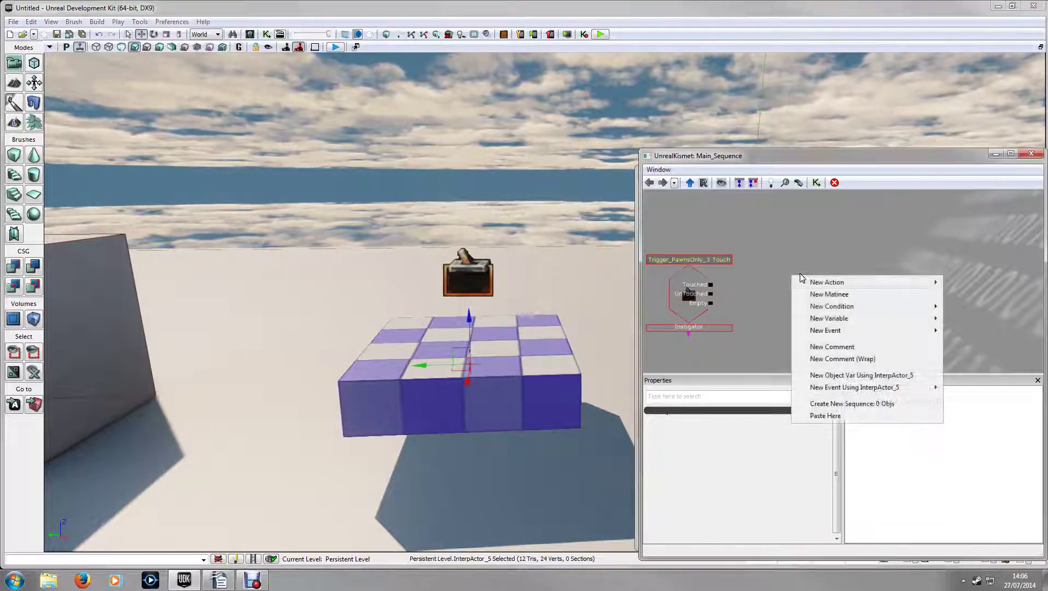
left_click(828, 377)
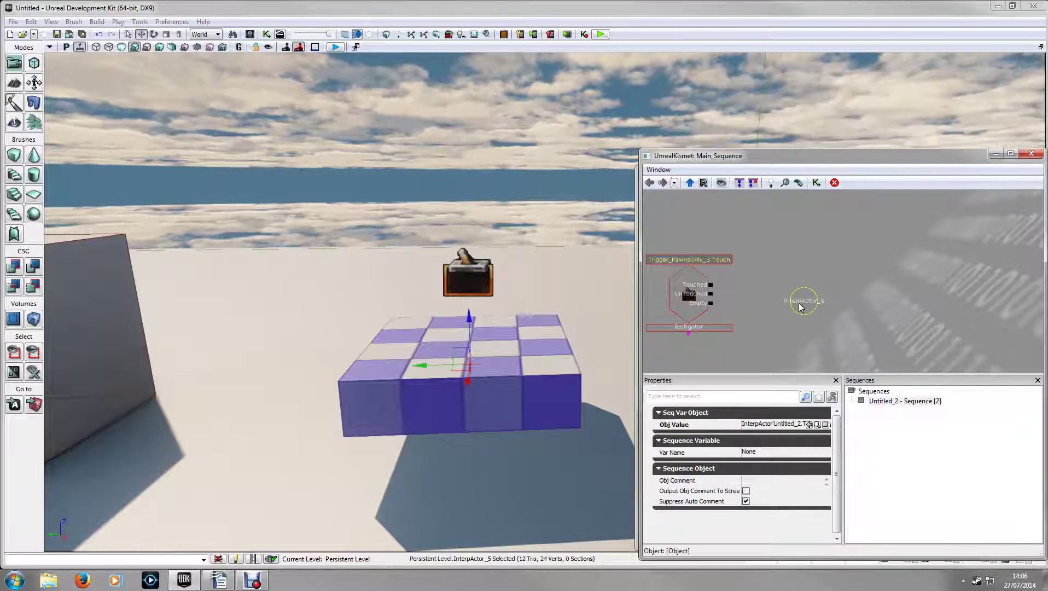
left_click(776, 284)
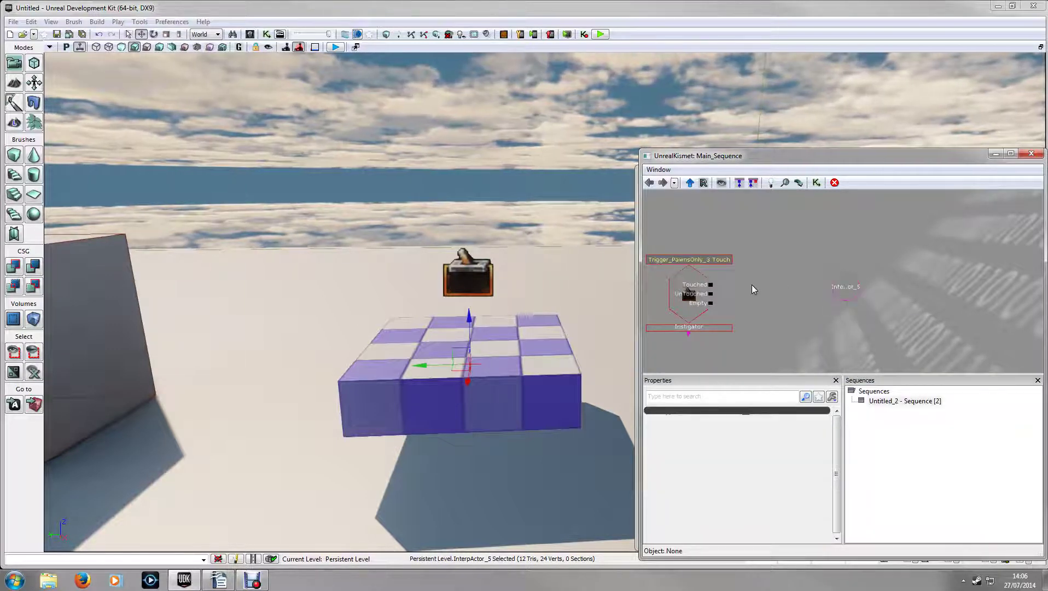
Step: Add a Change Collision action between the Touch event and the platform's object variable
right_click(752, 272)
mouse_move(777, 279)
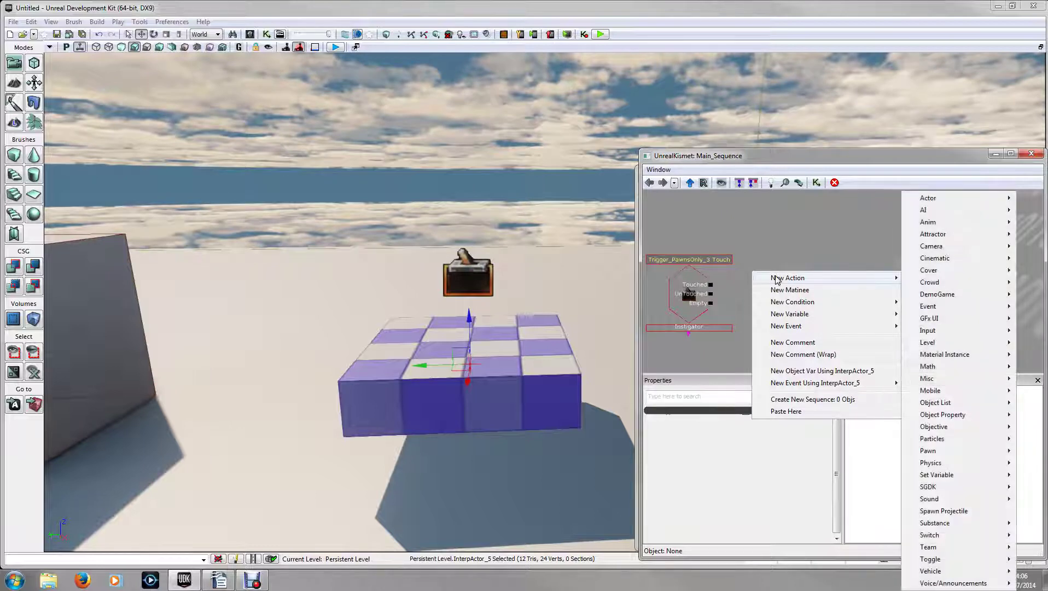
mouse_move(932, 203)
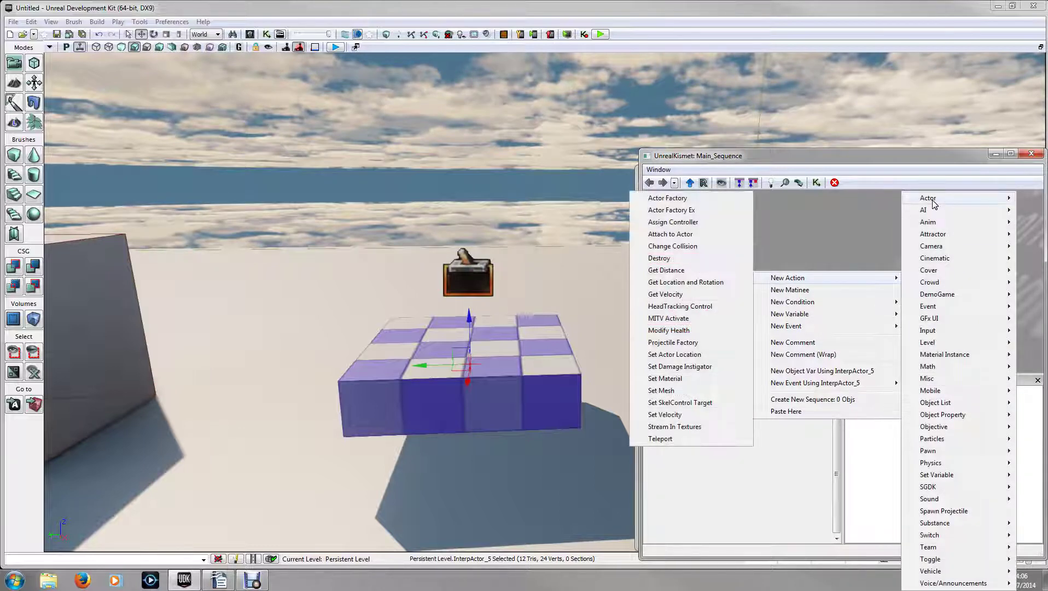
left_click(673, 246)
left_click_drag(776, 301, 801, 262, "ctrl")
left_click(790, 314)
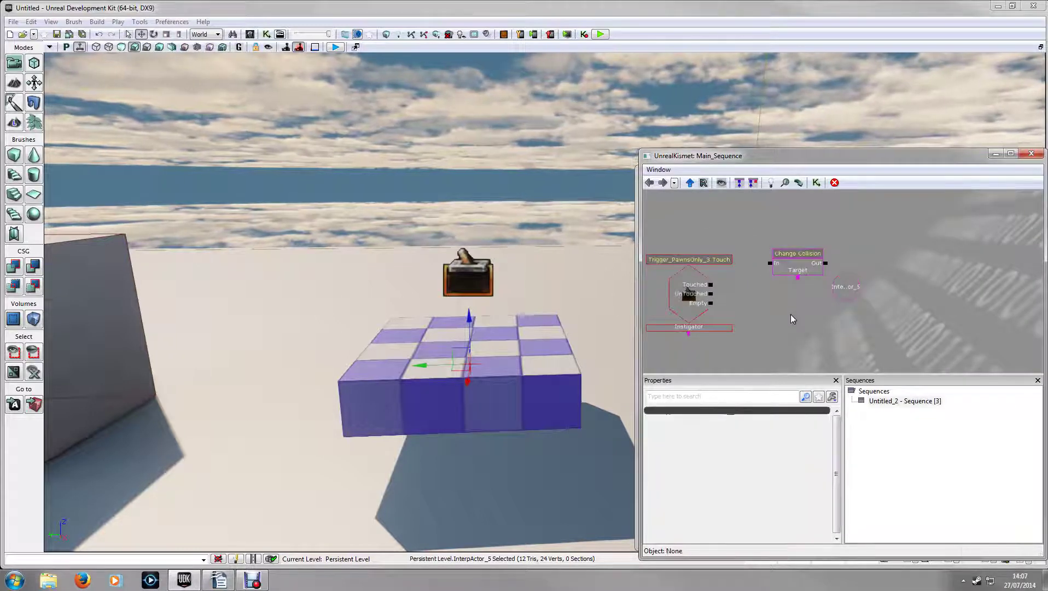
Step: Add a second Change Collision action below the first one
right_click(792, 302)
mouse_move(826, 307)
left_click(769, 352)
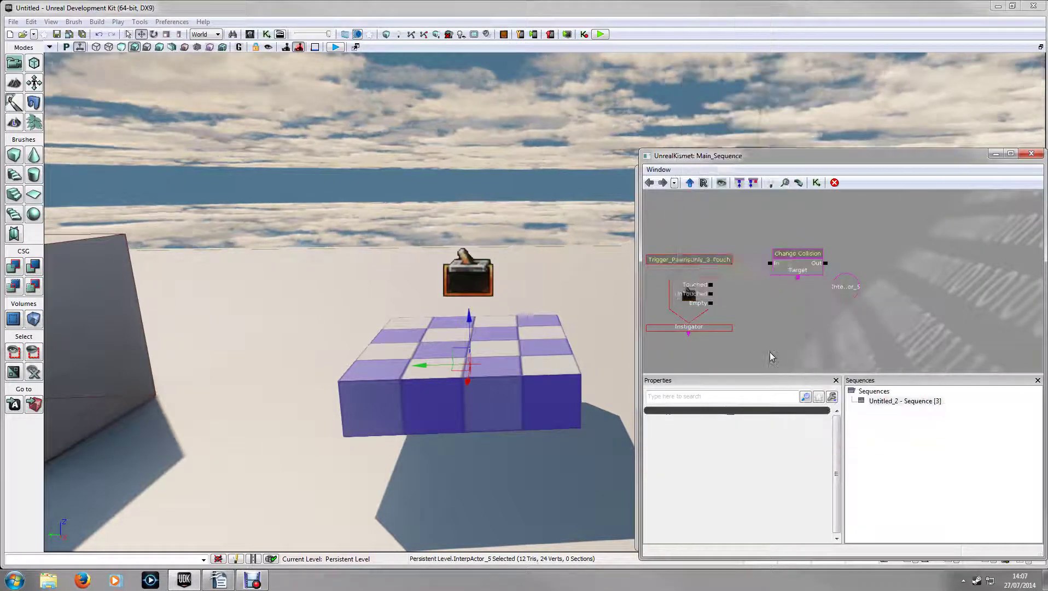
right_click(803, 356)
mouse_move(837, 349)
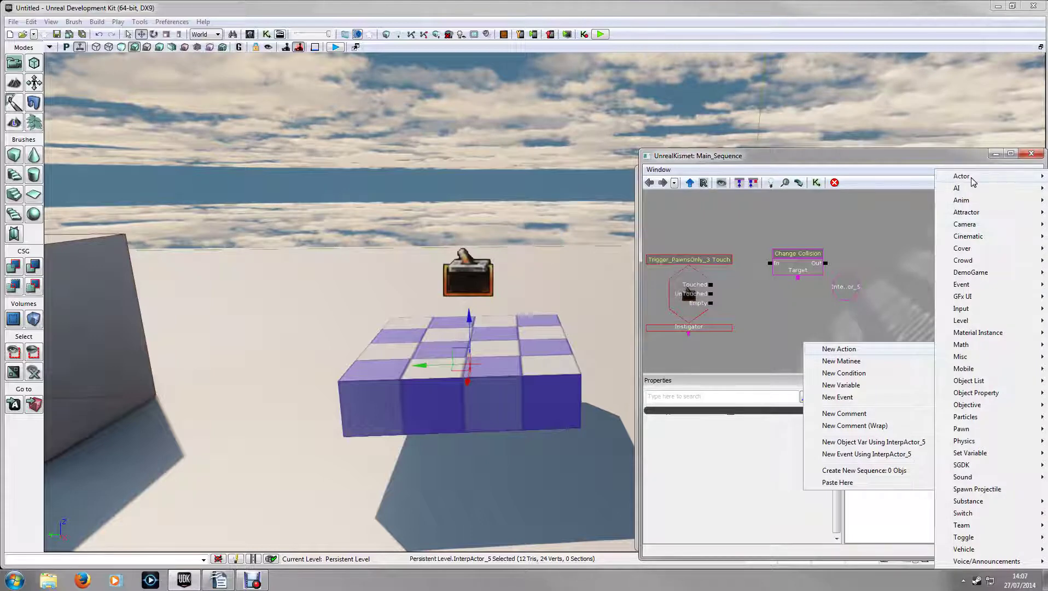
mouse_move(973, 181)
left_click(719, 144)
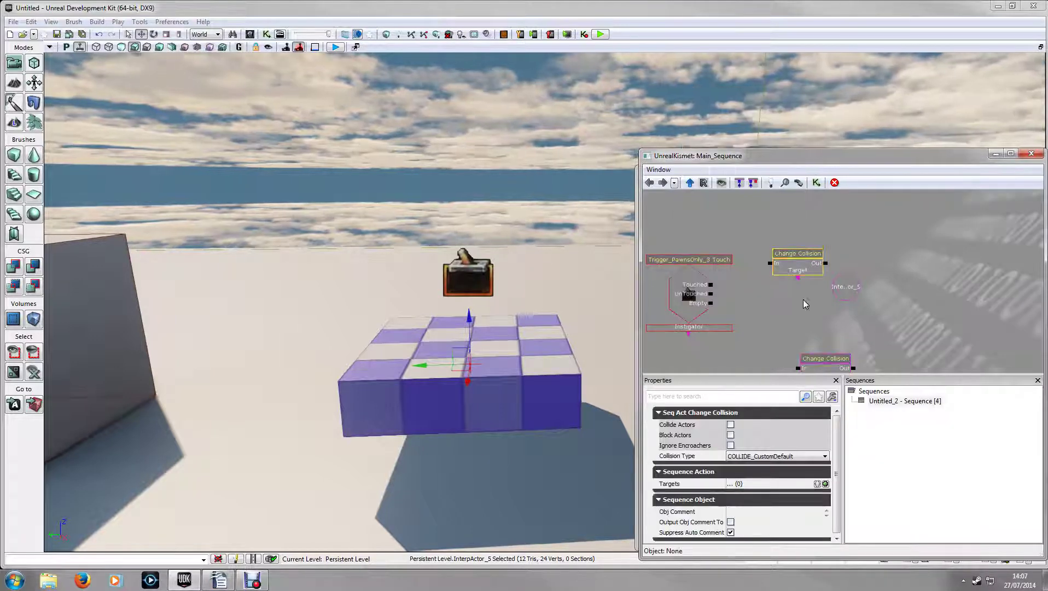
Step: Connect the Touch event's Touched output to the upper Change Collision and its Empty output to the lower one, aligning the two actions
left_click_drag(739, 291, 759, 260)
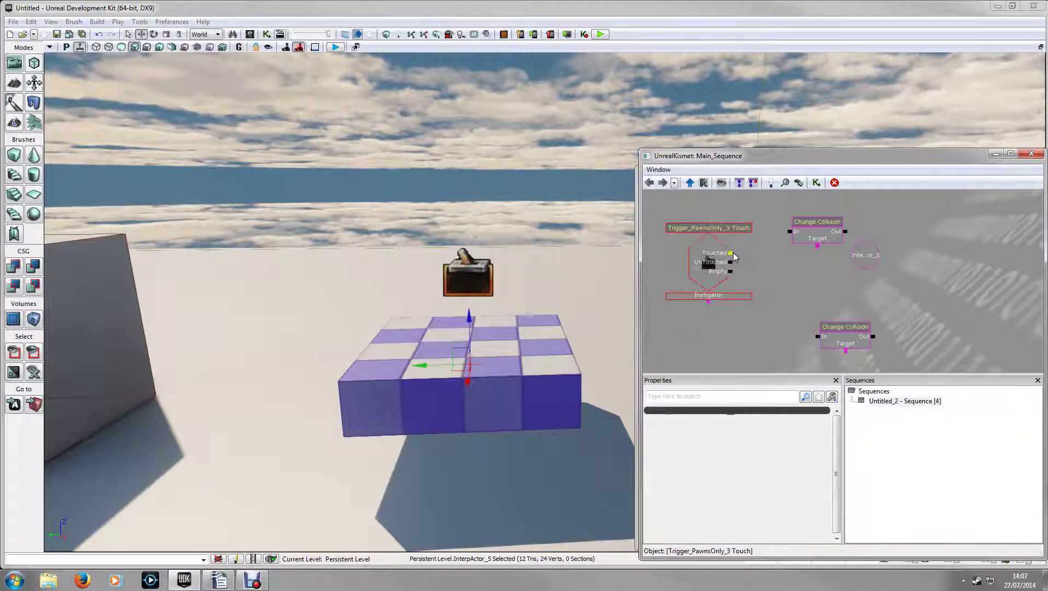
left_click_drag(730, 252, 825, 216)
left_click(806, 227)
left_click(847, 311)
left_click_drag(847, 328, 832, 294)
left_click_drag(731, 270, 801, 298)
Step: Link the Target of both Change Collision actions to the platform's object variable and place the variable between them
left_click_drag(834, 237, 856, 250)
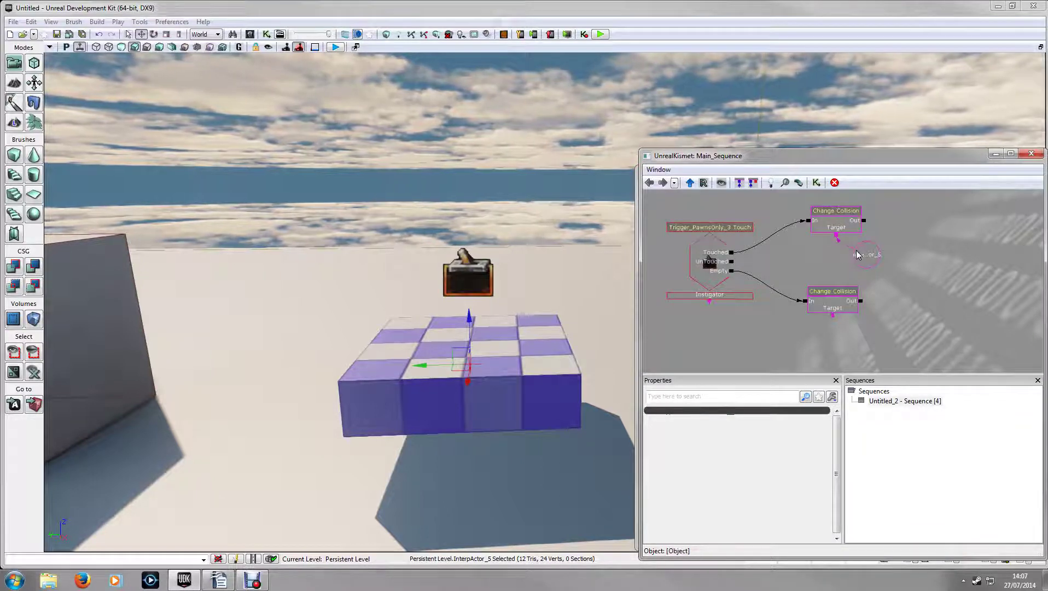
left_click_drag(893, 316, 881, 259)
left_click(873, 251)
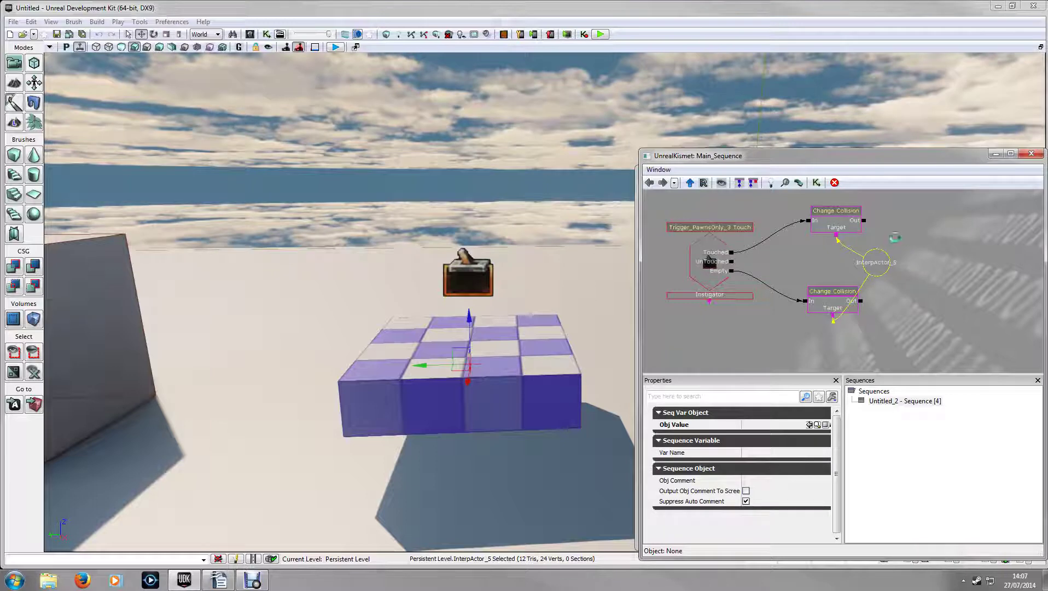
Step: Enable Block Actors on the Change Collision fed by Touched and set its Collision Type to COLLIDE_BlockAll
left_click(711, 257)
left_click(785, 257)
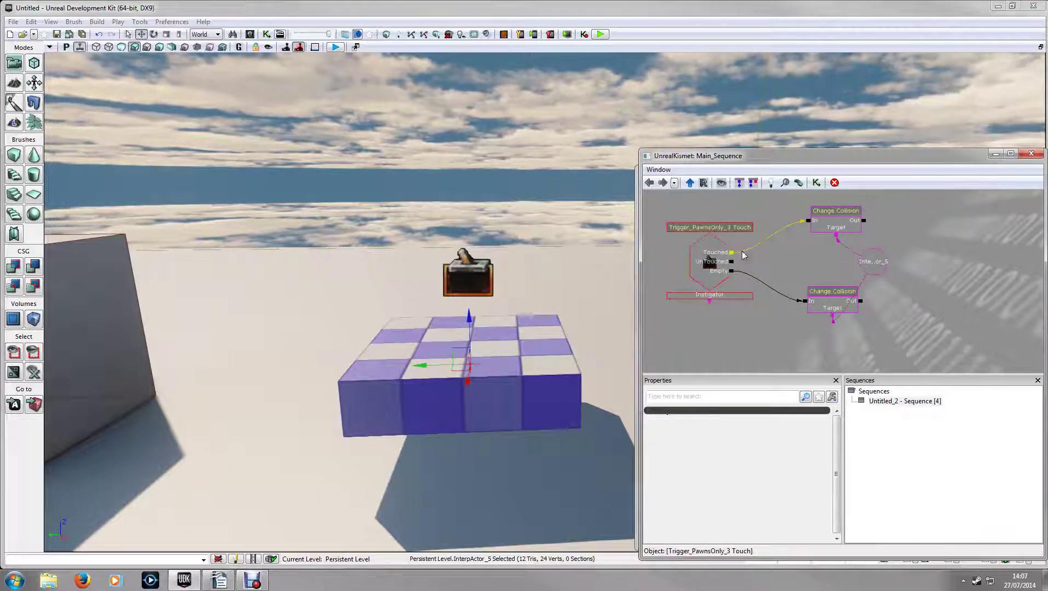
left_click(833, 229)
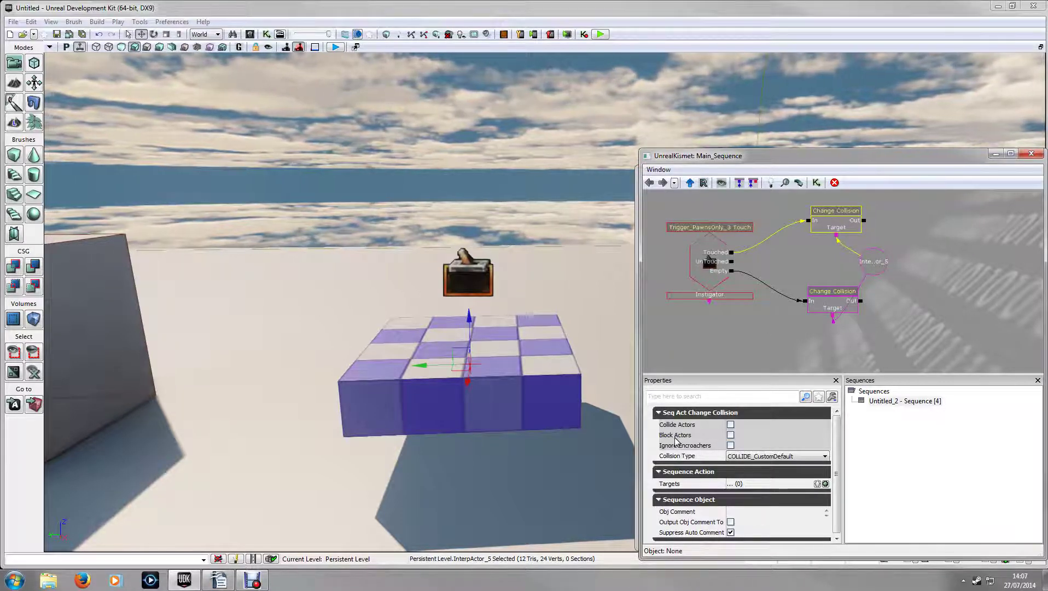
left_click(731, 435)
left_click(761, 458)
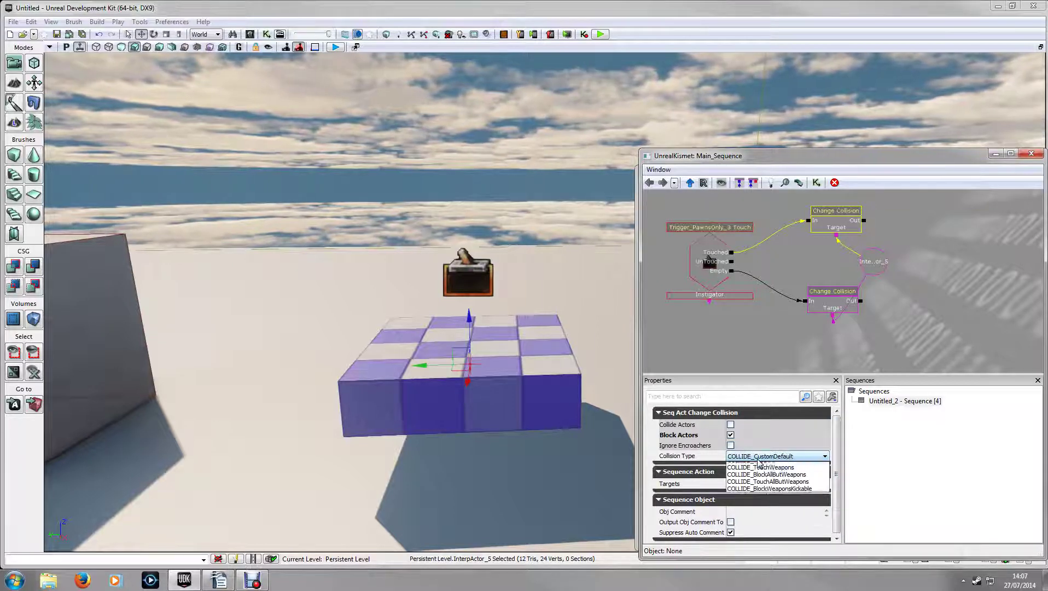
left_click(756, 480)
left_click(788, 287)
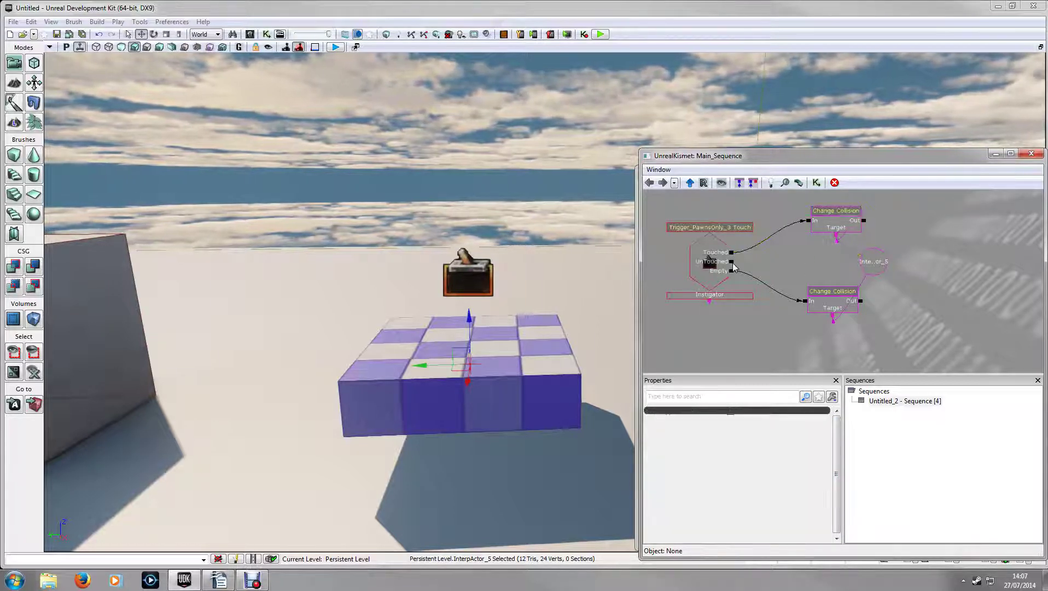
Step: Set the Collision Type of the Change Collision fed by Empty to COLLIDE_NoCollision
left_click(833, 295)
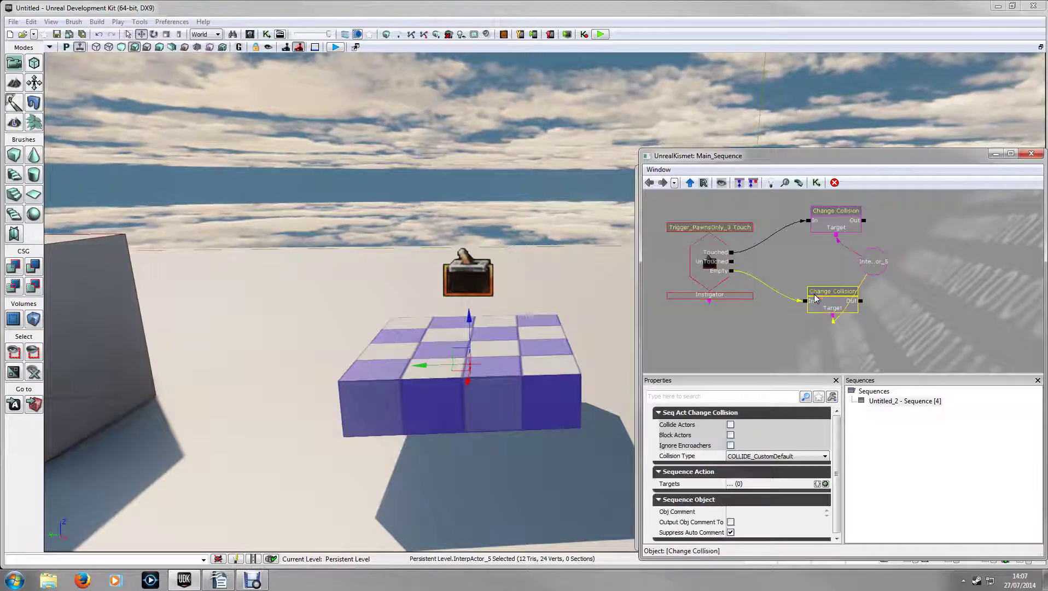
left_click(766, 456)
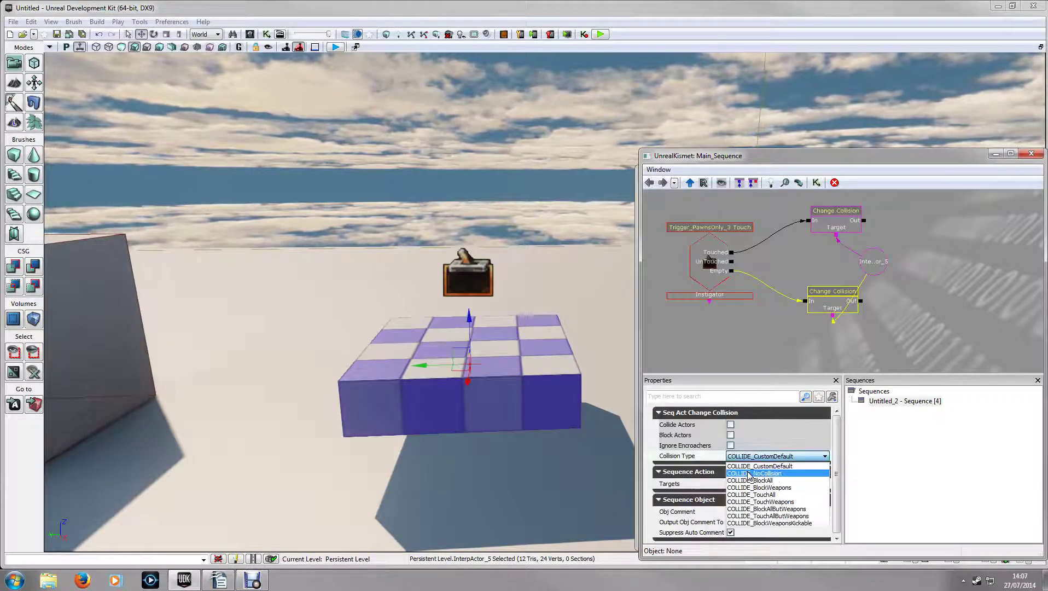
left_click(749, 473)
left_click(875, 244)
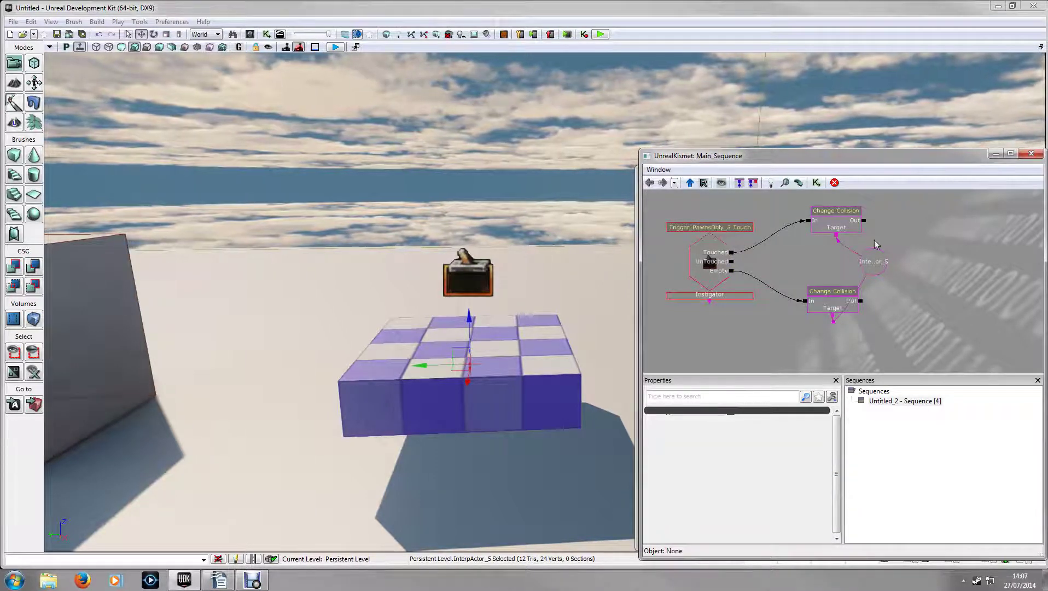
Step: Review the Touch event's links and the upper Change Collision's settings against the platform and trigger in the level
scroll(809, 262, "up", 3)
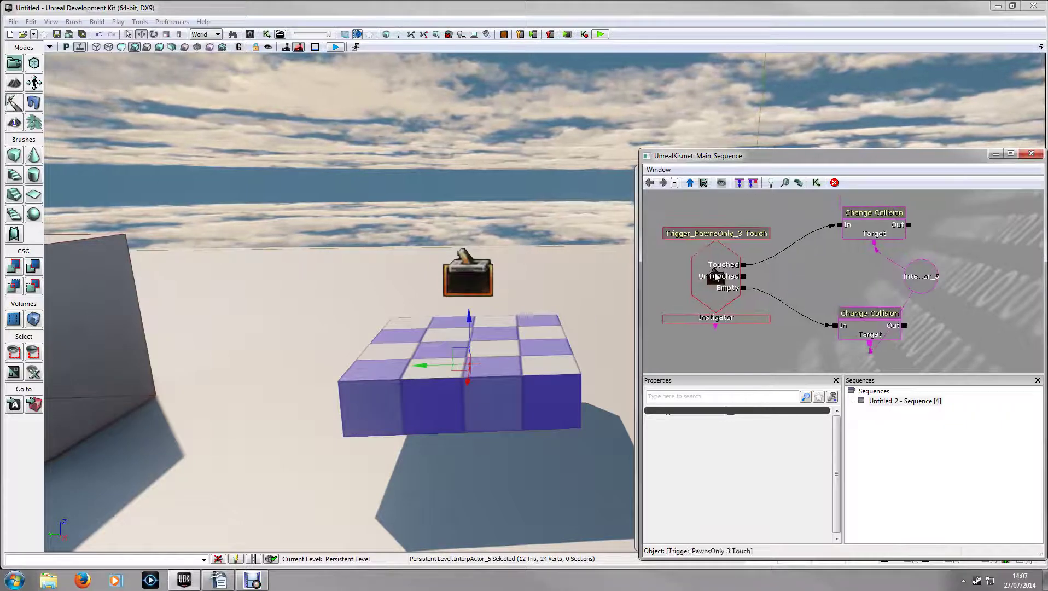
right_click_drag(460, 298, 493, 391)
middle_click_drag(493, 390, 519, 334)
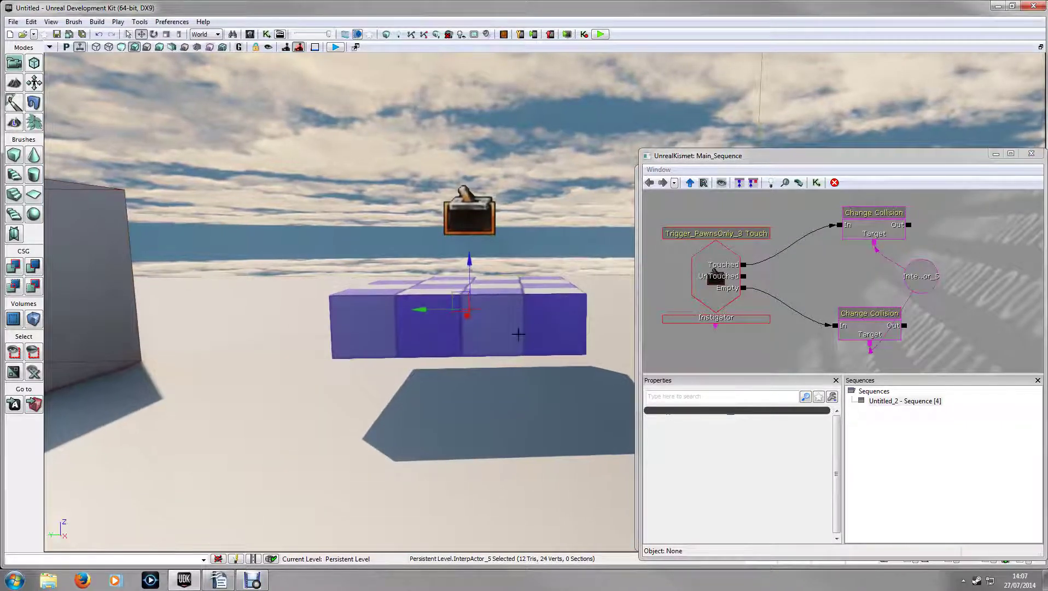
right_click_drag(467, 333, 463, 311)
middle_click_drag(463, 311, 466, 334)
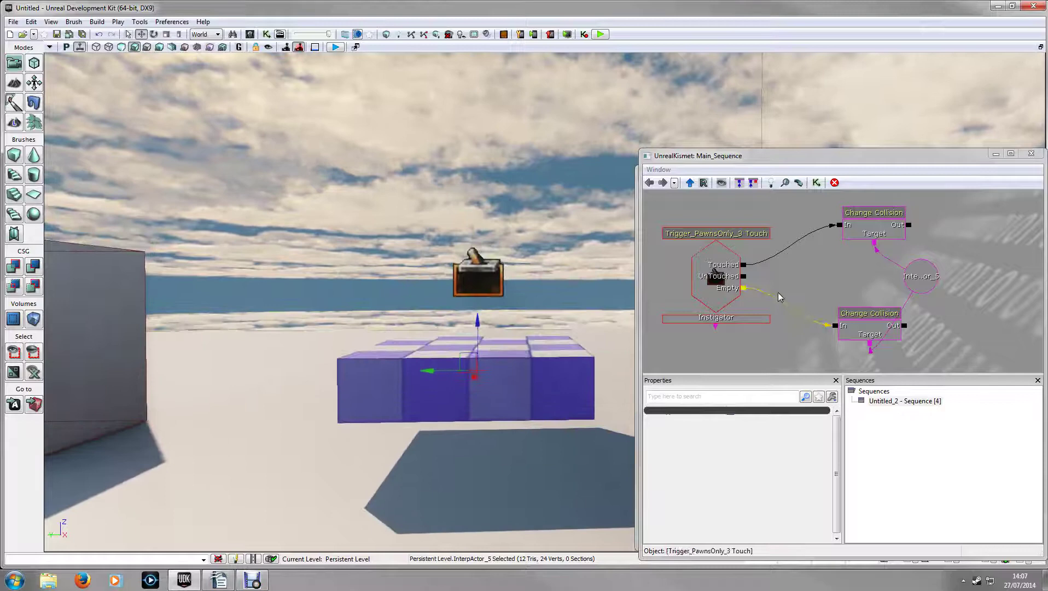
left_click(716, 254)
left_click(873, 214)
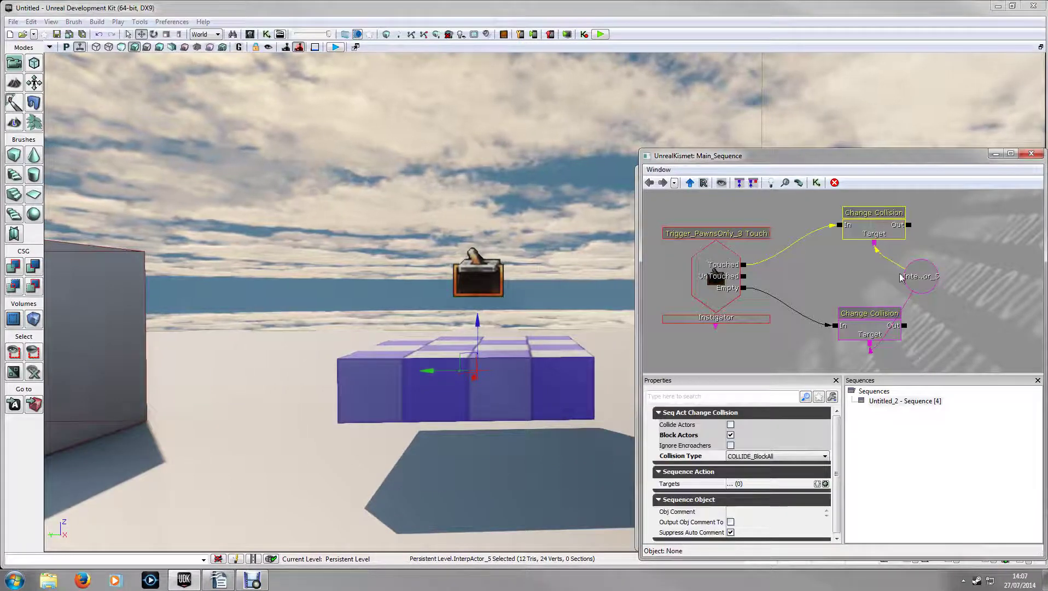
right_click_drag(519, 386, 524, 430)
scroll(523, 431, "down", 4)
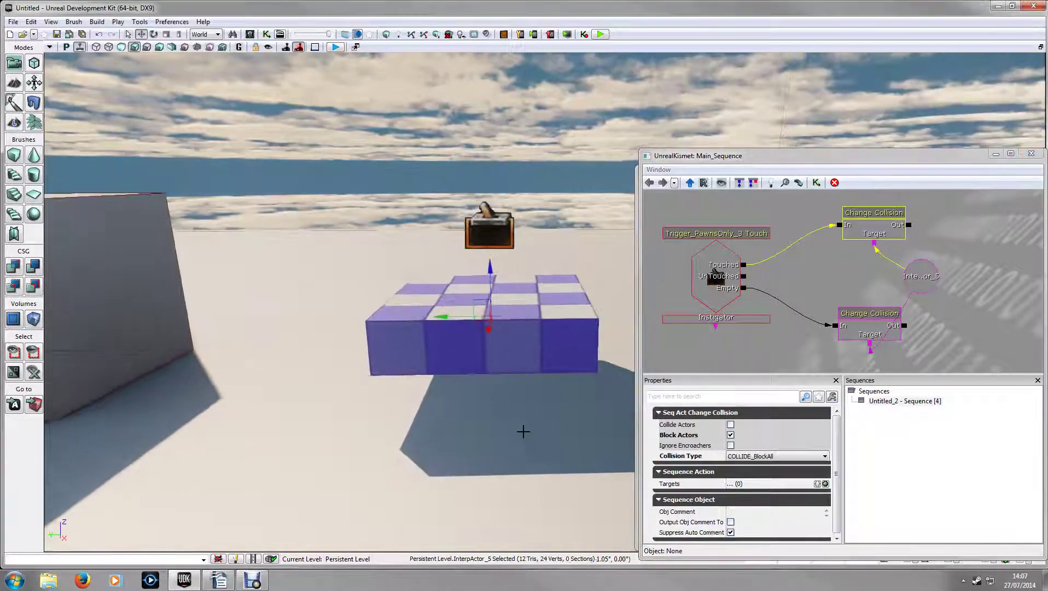
Step: Add the trigger to the platform selection and raise both together higher above the floor
left_click(509, 242, "ctrl")
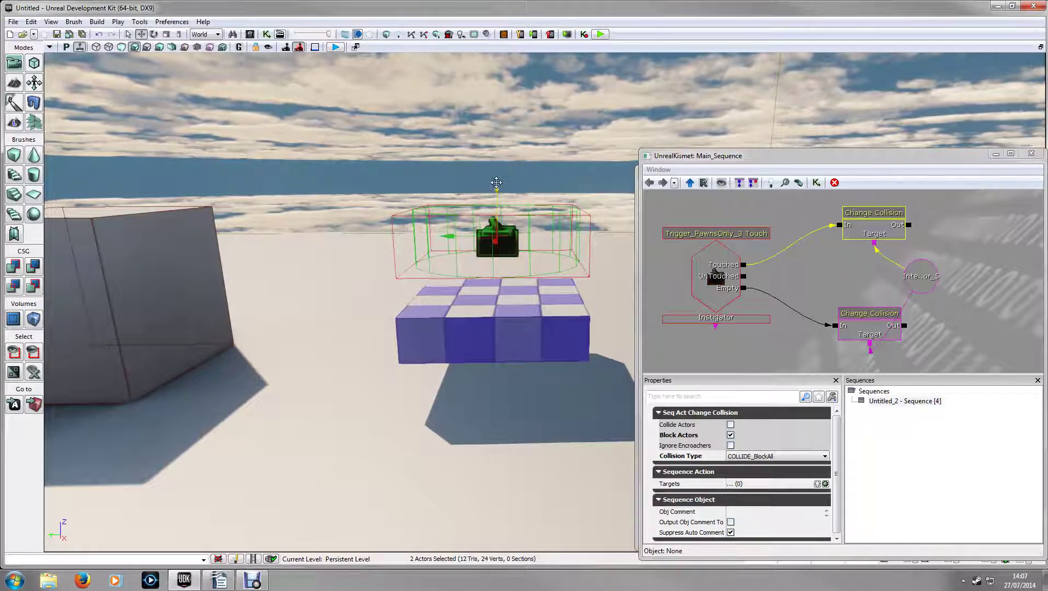
left_click_drag(496, 183, 496, 148)
Step: Play the level from the floor near the platform and test jumping onto it from below and from its side
right_click_drag(539, 340, 542, 375)
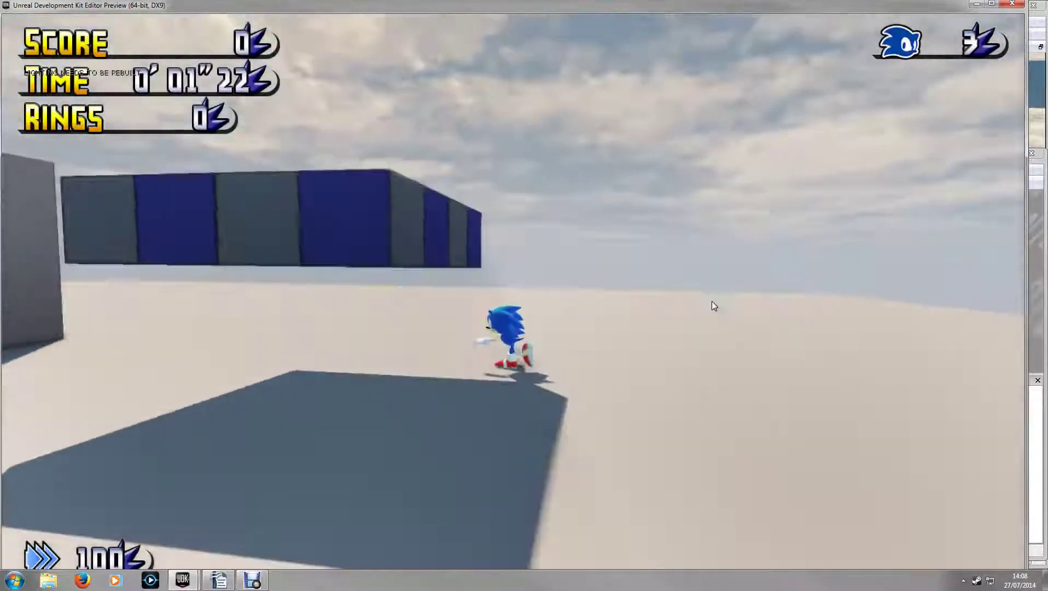
key("s")
key("w")
key("space")
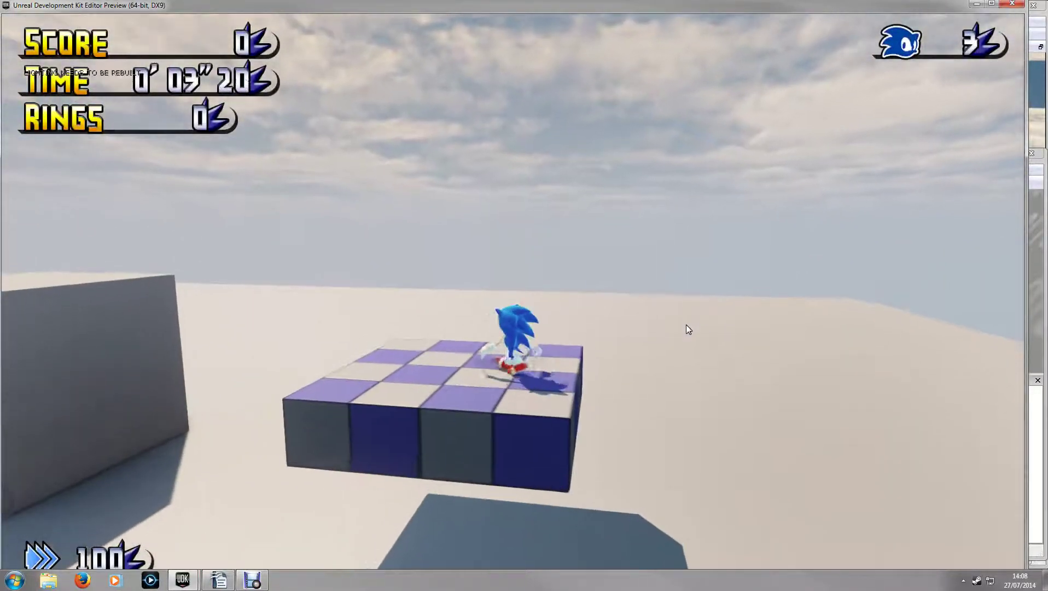
key("a")
key("a")
key("d")
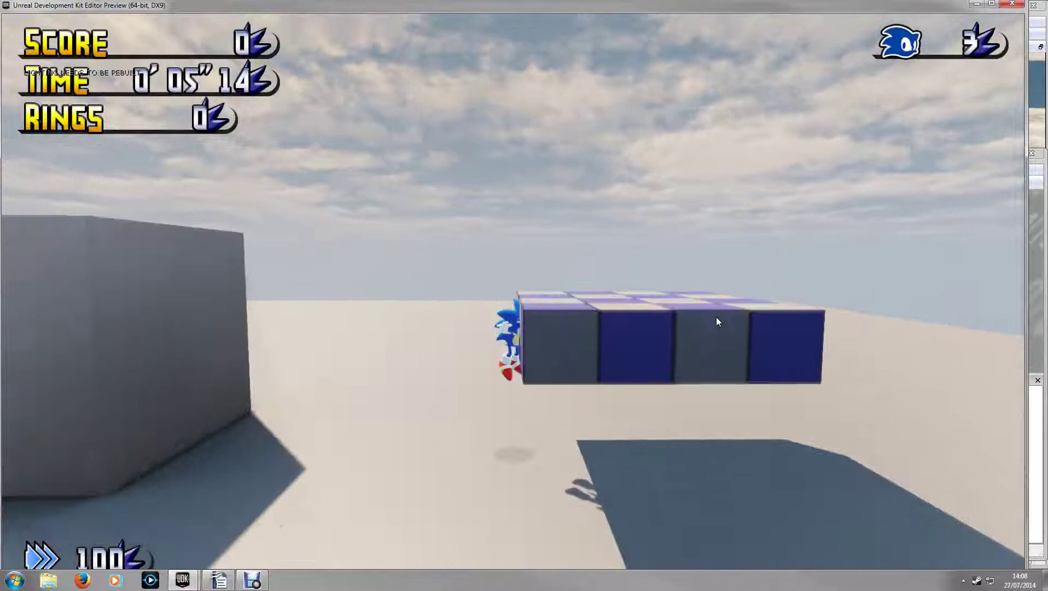
key("space")
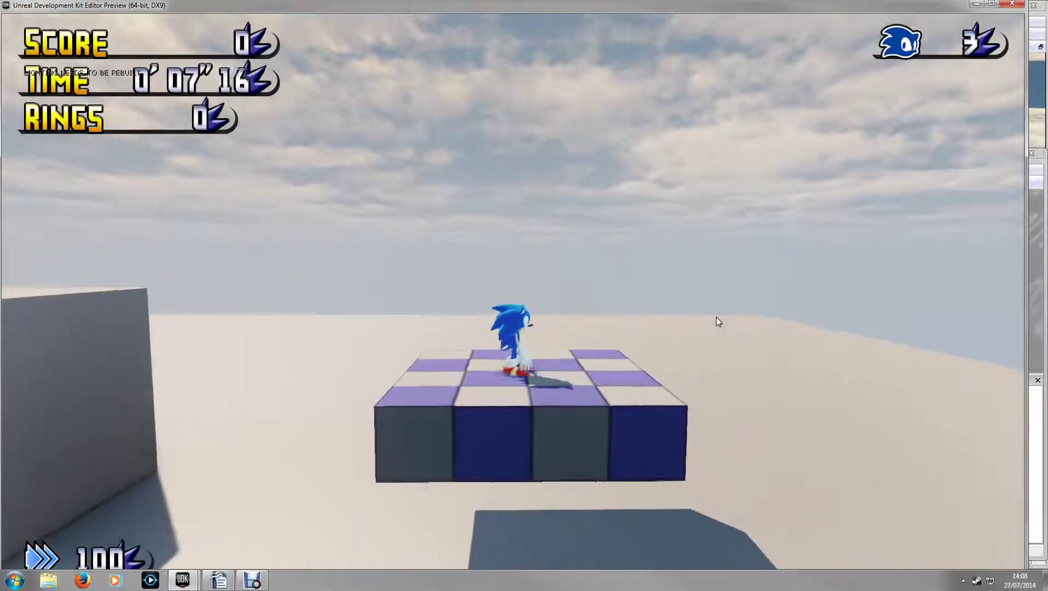
Step: Move and jump on top of the platform, drop off it, test jumping from beneath again, and end the preview
key("d")
key("space")
key("a")
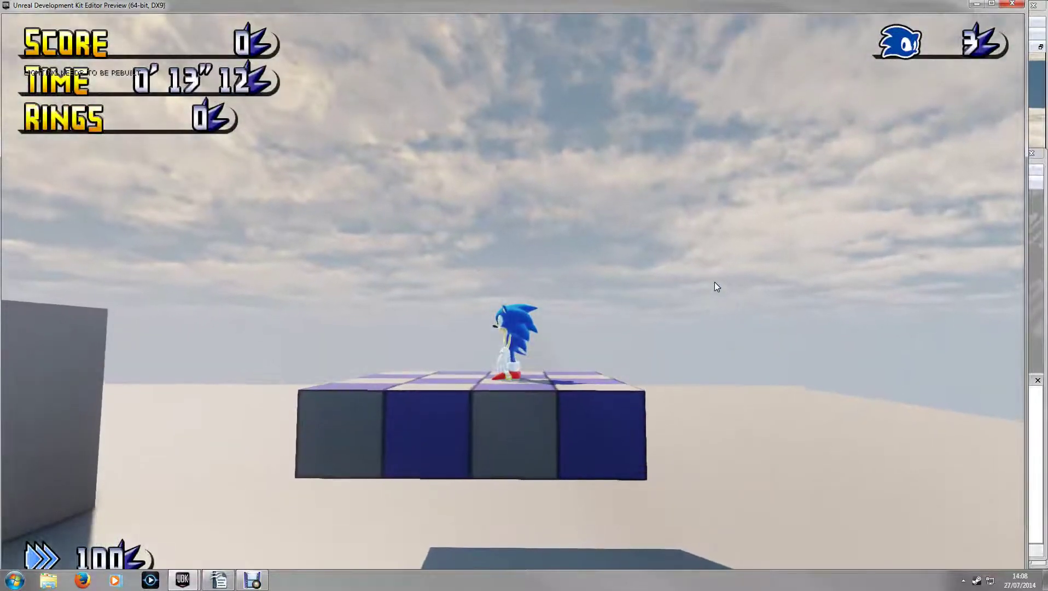
key("a")
key("d")
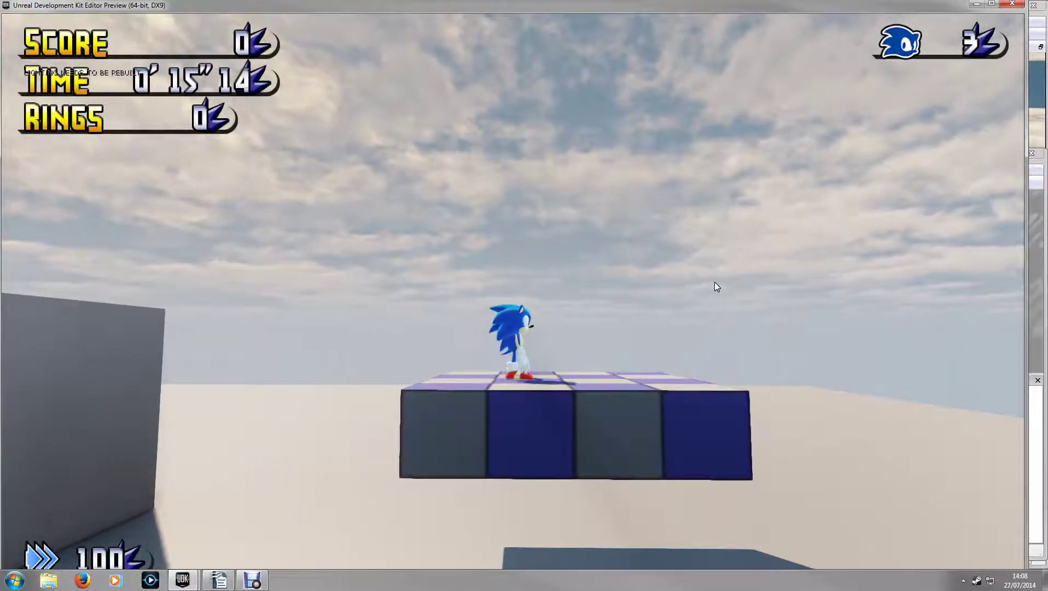
key("s")
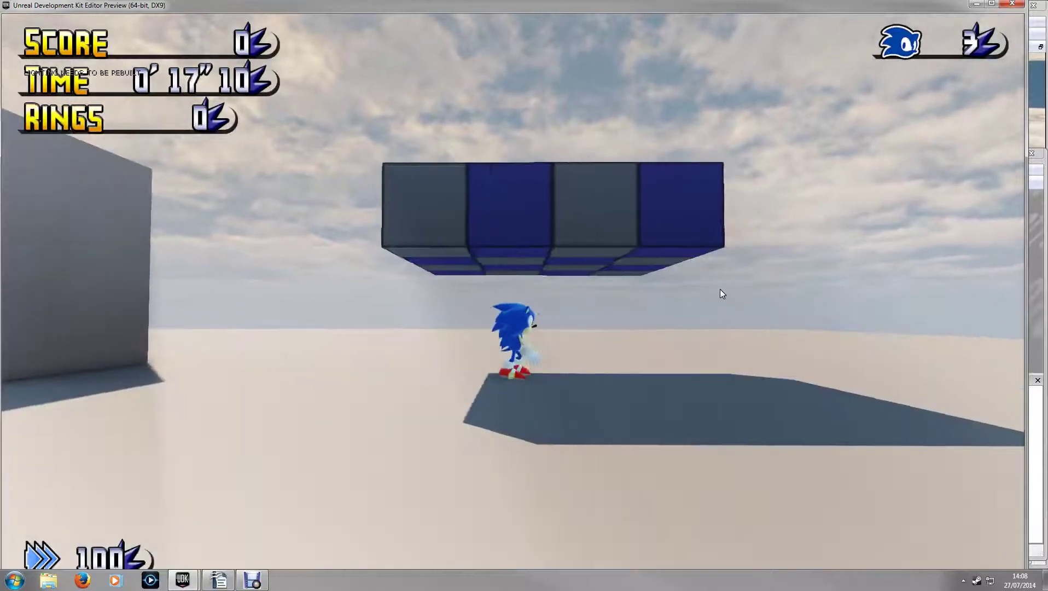
key("d")
key("space")
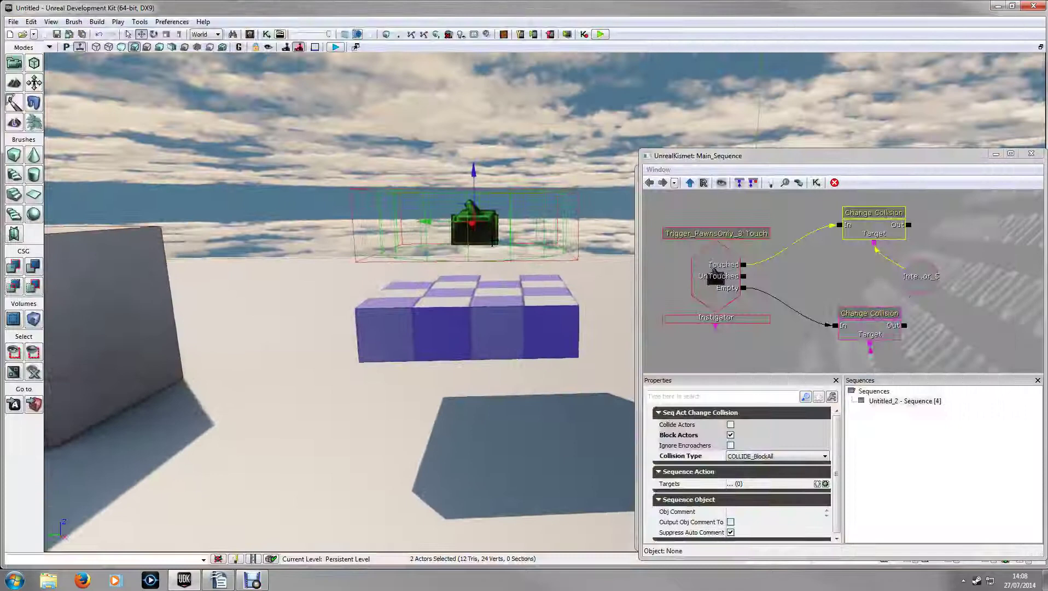
Step: Select only the trigger and lower it slightly so its collision cylinder sits closer to the platform's top
left_click(492, 242)
right_click_drag(492, 242, 526, 311)
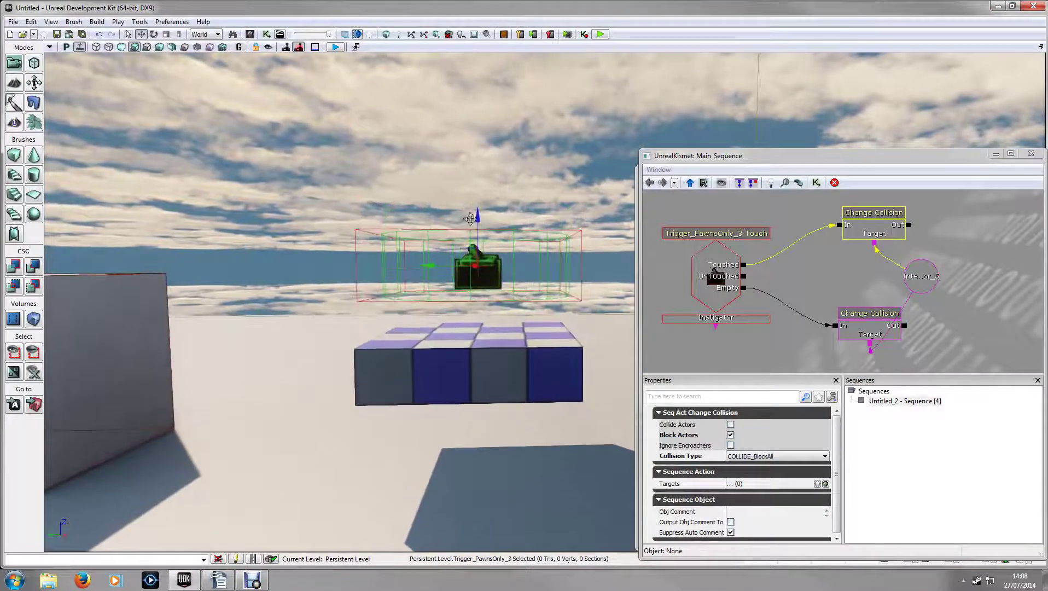
left_click_drag(475, 219, 474, 231)
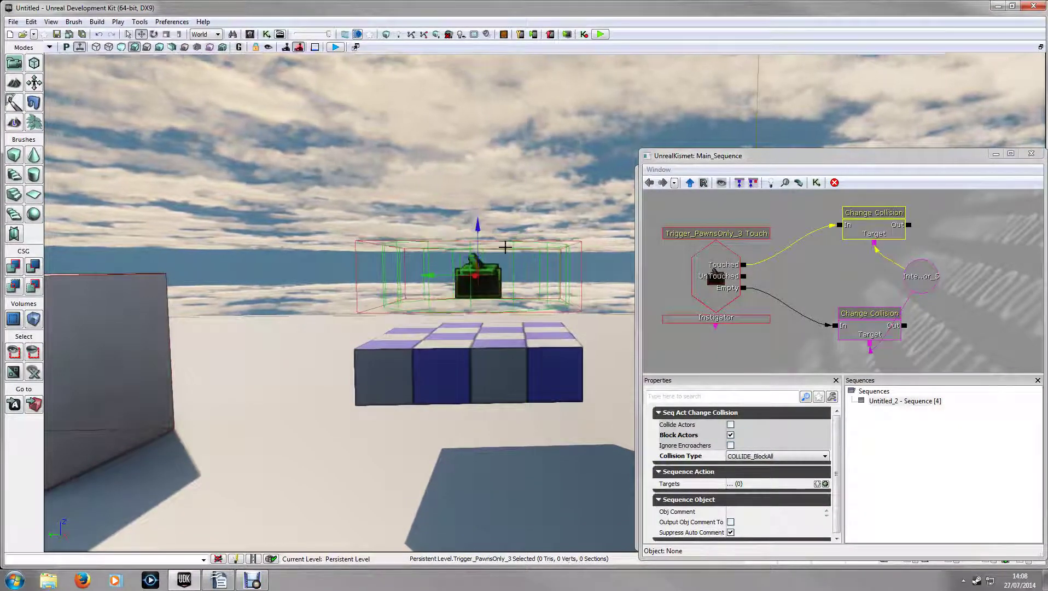
Step: Play the level from the floor below the platform and test jumping up through it to land on top
middle_click_drag(506, 248, 512, 311)
right_click_drag(512, 312, 571, 447)
left_click(542, 412)
right_click(541, 412)
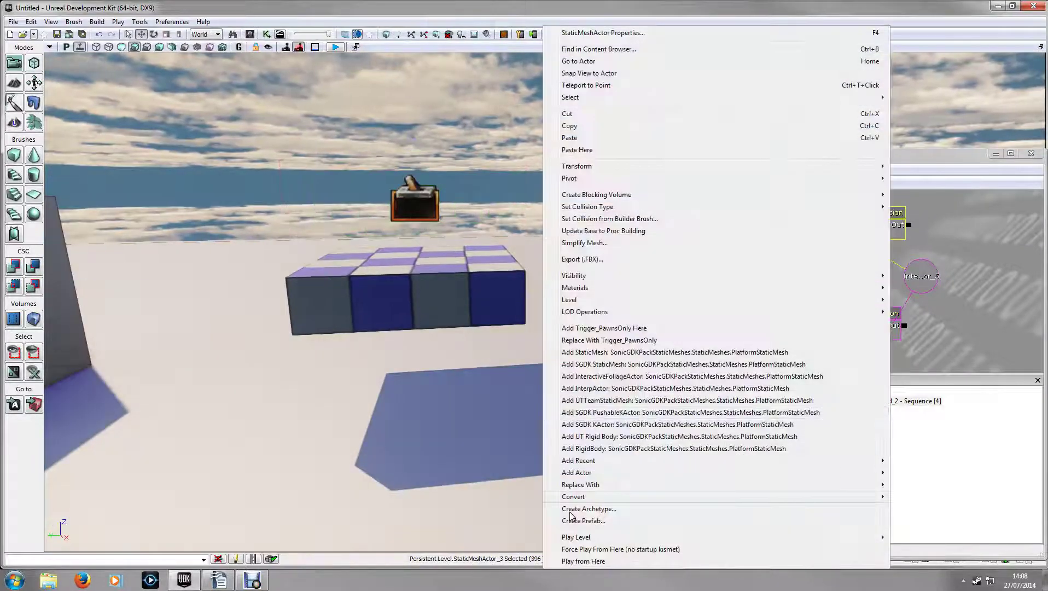
left_click(578, 561)
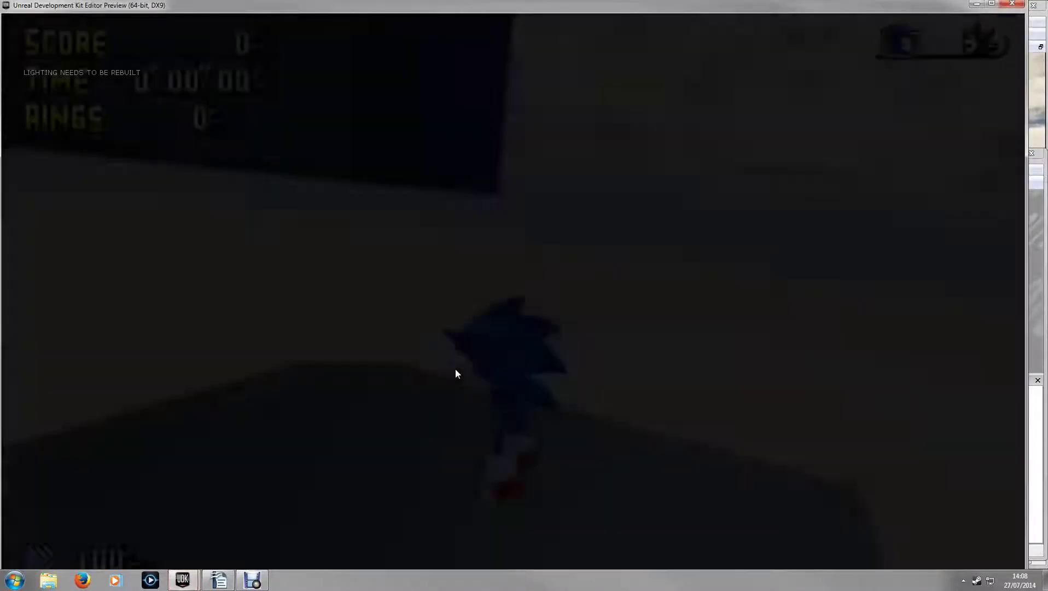
key("w")
key("space")
key("a")
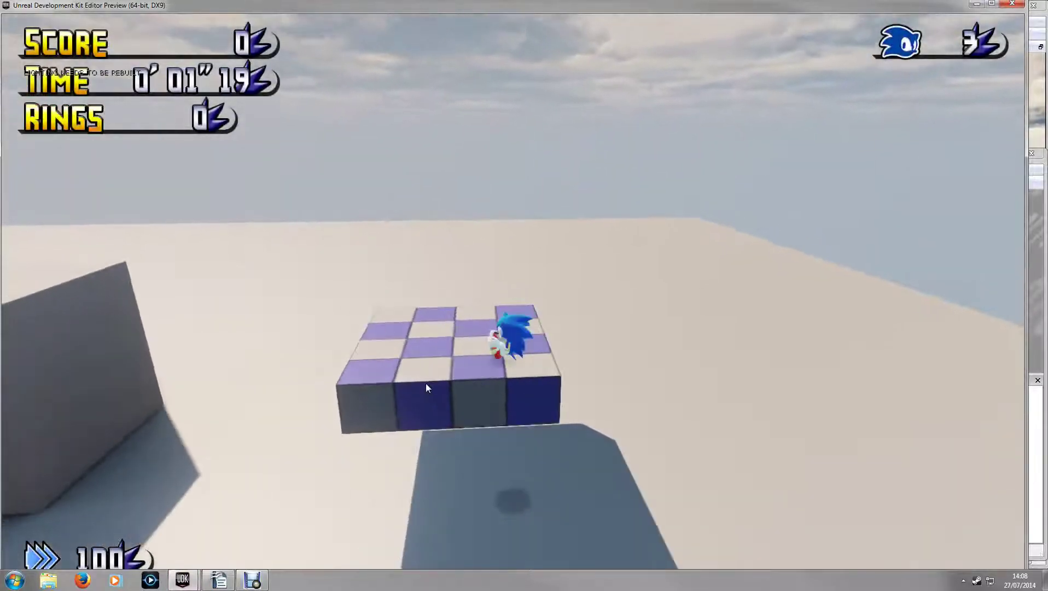
key("a")
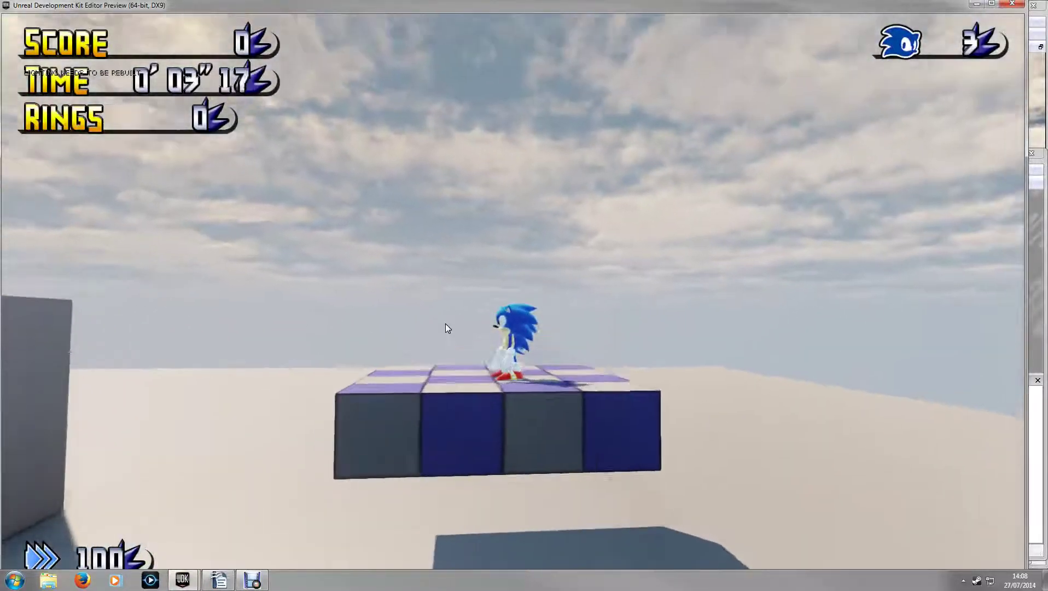
Step: Walk across the platform's top, drop off its edge, and test jumping up through it from underneath again
key("c")
key("a")
key("d")
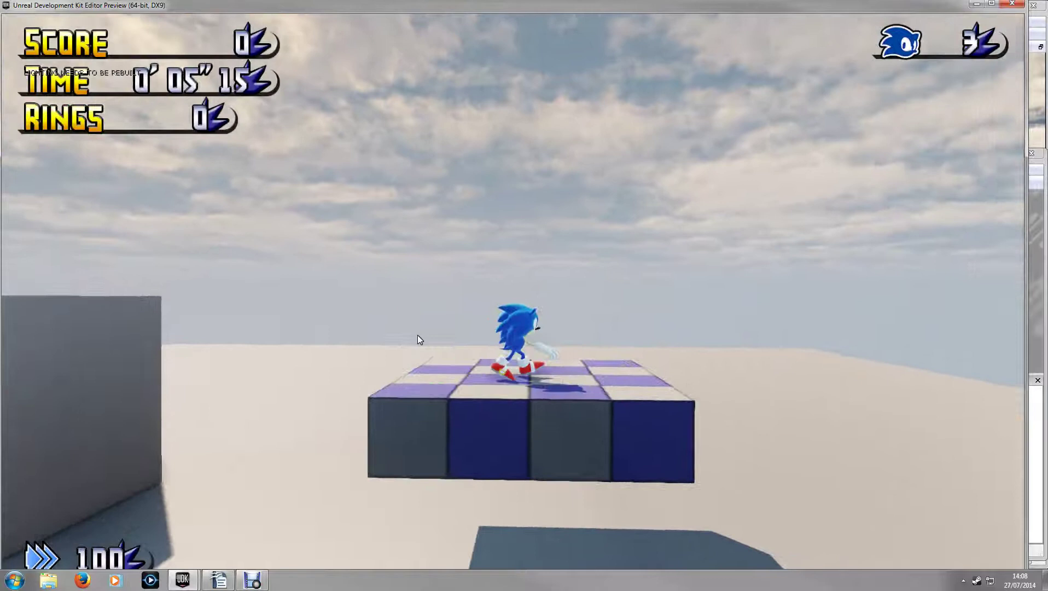
key("d")
key("a")
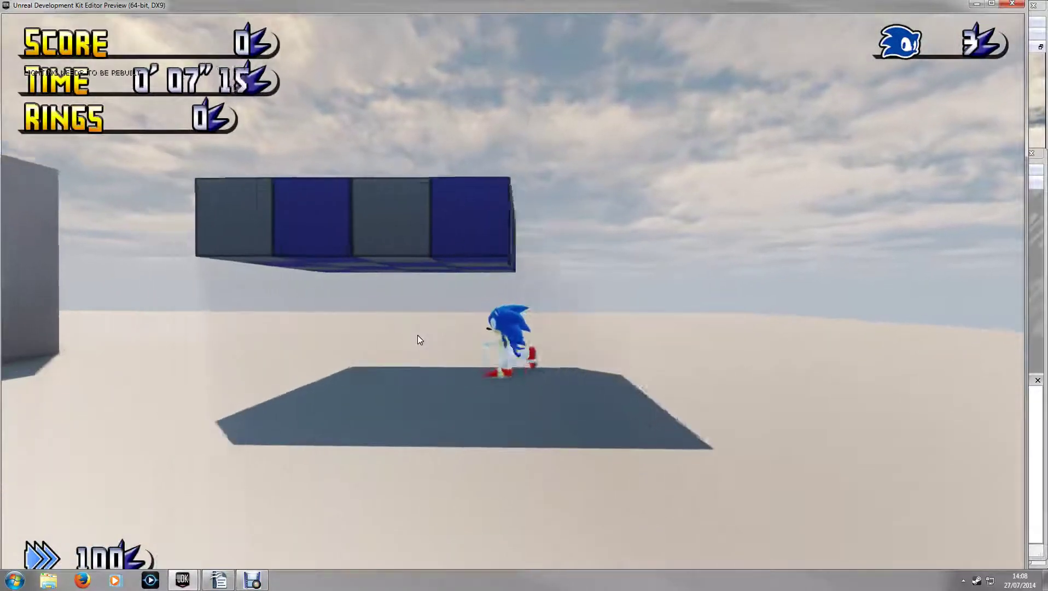
key("space")
key("d")
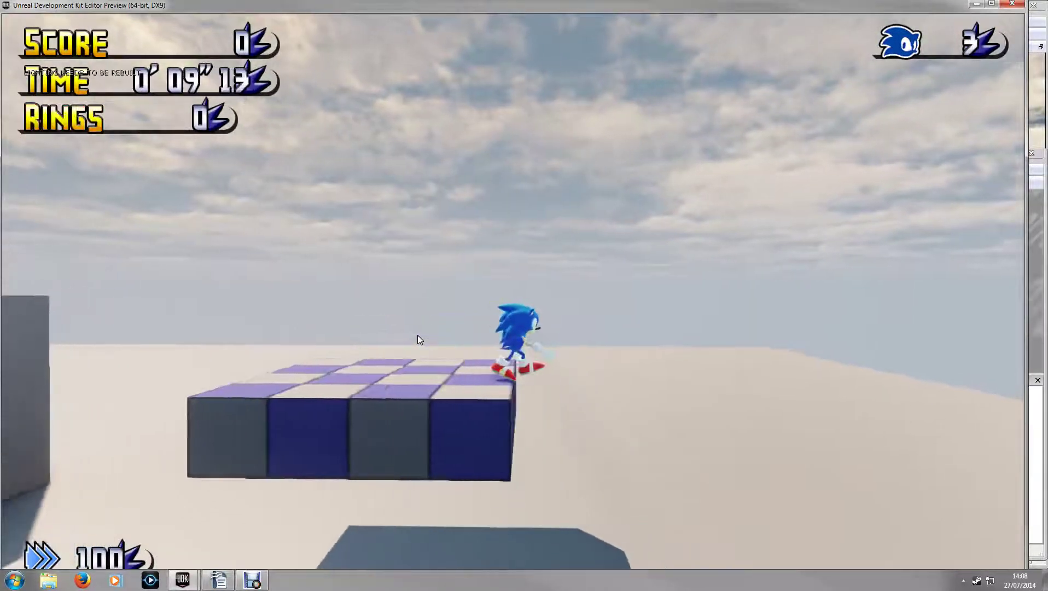
Step: Drop down beneath the platform once more and repeat the jump from directly below its middle
key("s")
key("a")
key("w")
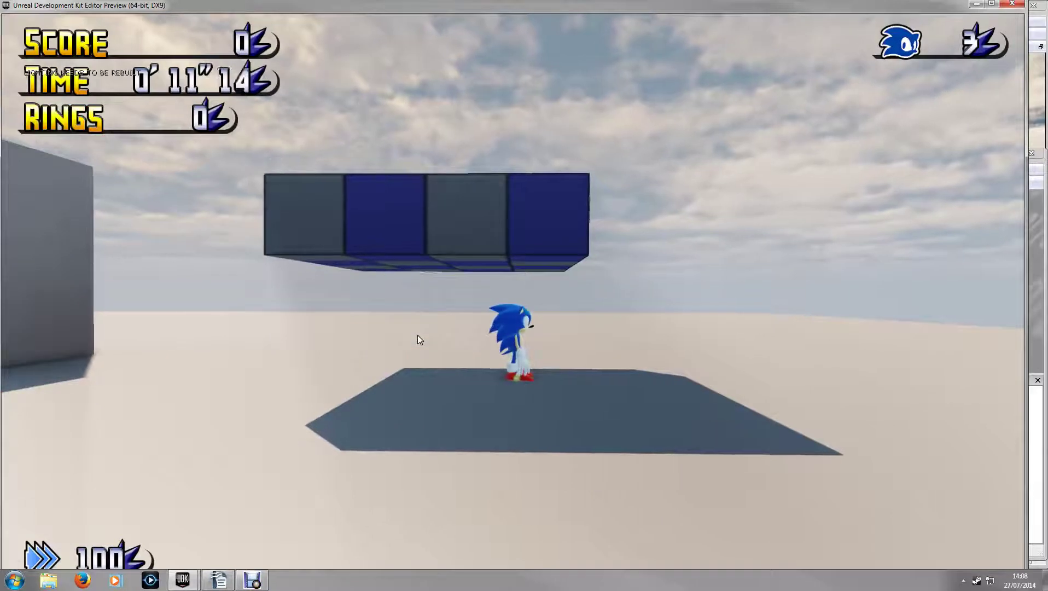
key("space")
key("space")
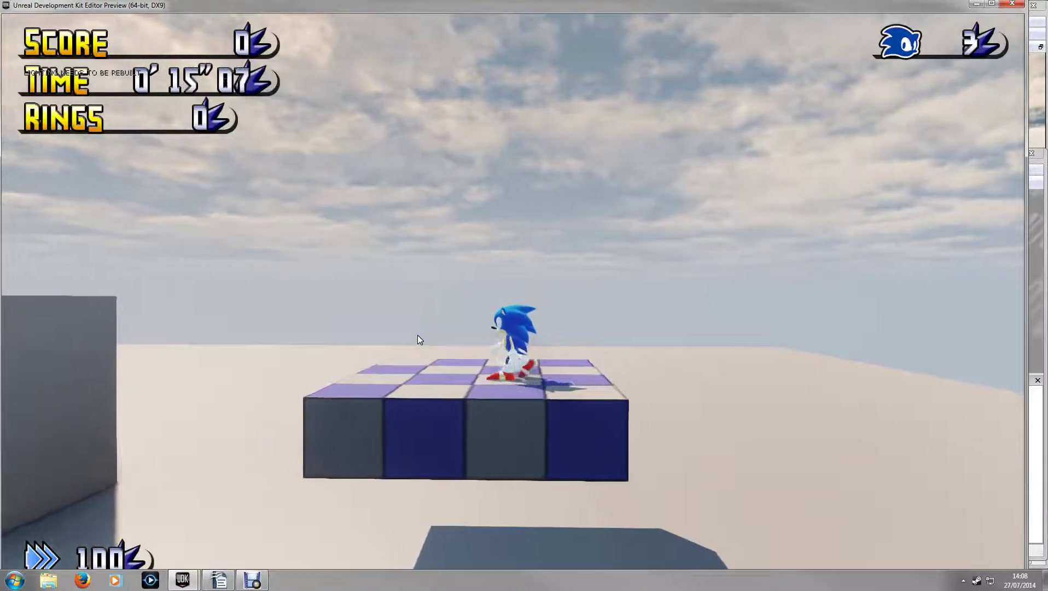
Step: Run off the platform, cross the floor underneath it from one side to the other, and end the preview
key("a")
key("d")
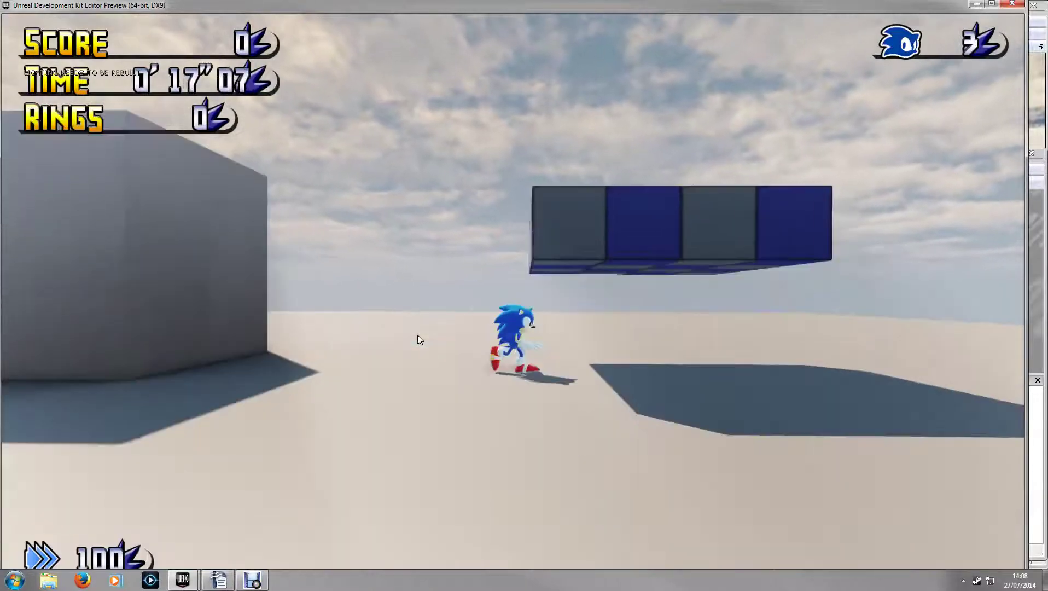
key("d")
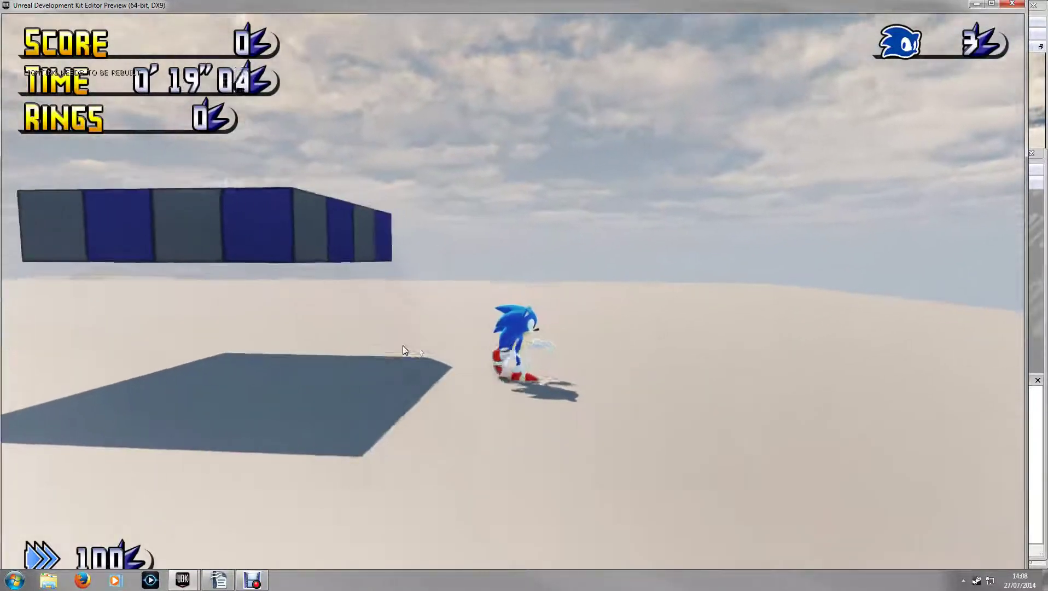
key("a")
key("a")
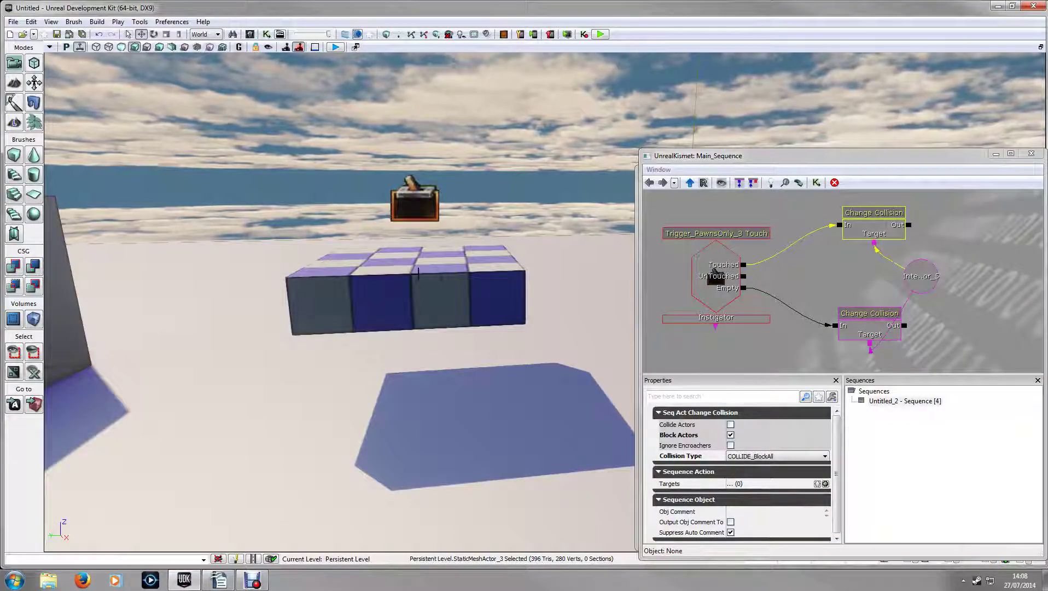
Step: Clear the Kismet selection, select the trigger above the platform, and open the trigger's properties
left_click(862, 278)
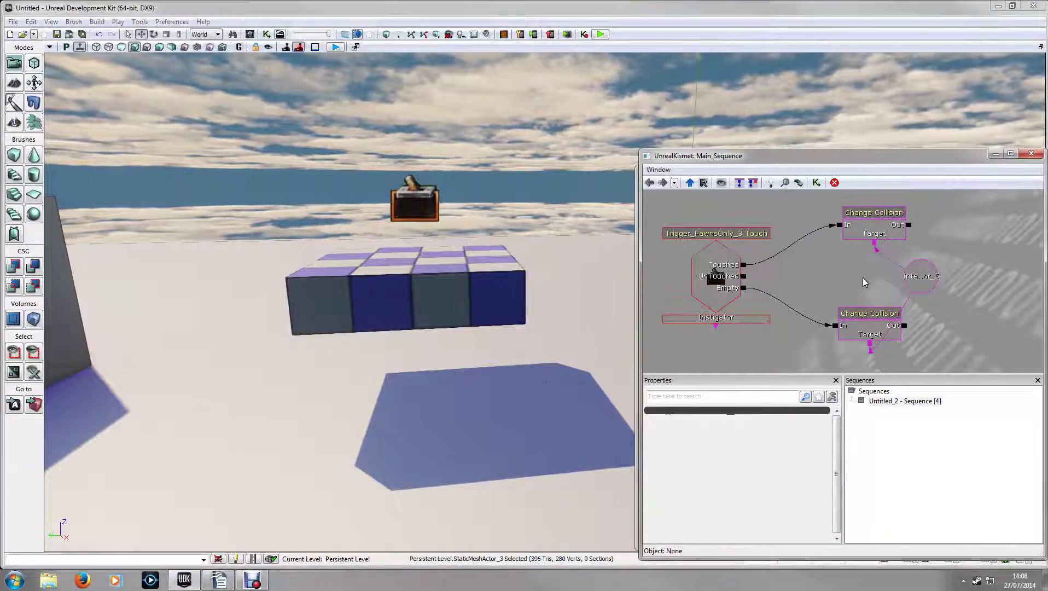
mouse_move(842, 276)
left_mouse_down()
mouse_move(830, 289)
mouse_move(856, 276)
left_mouse_up()
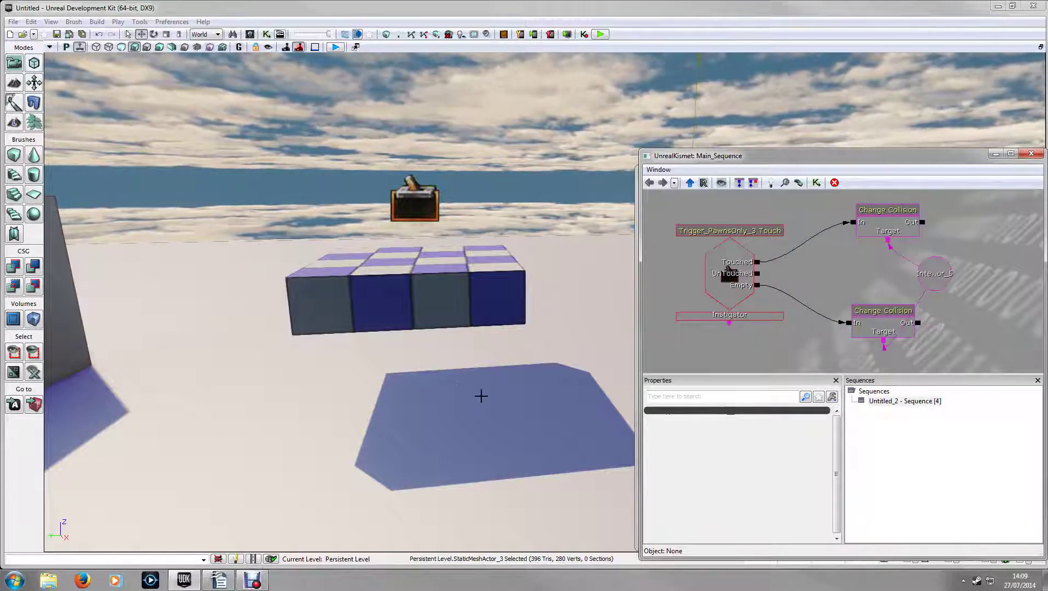
right_click_drag(515, 409, 522, 396)
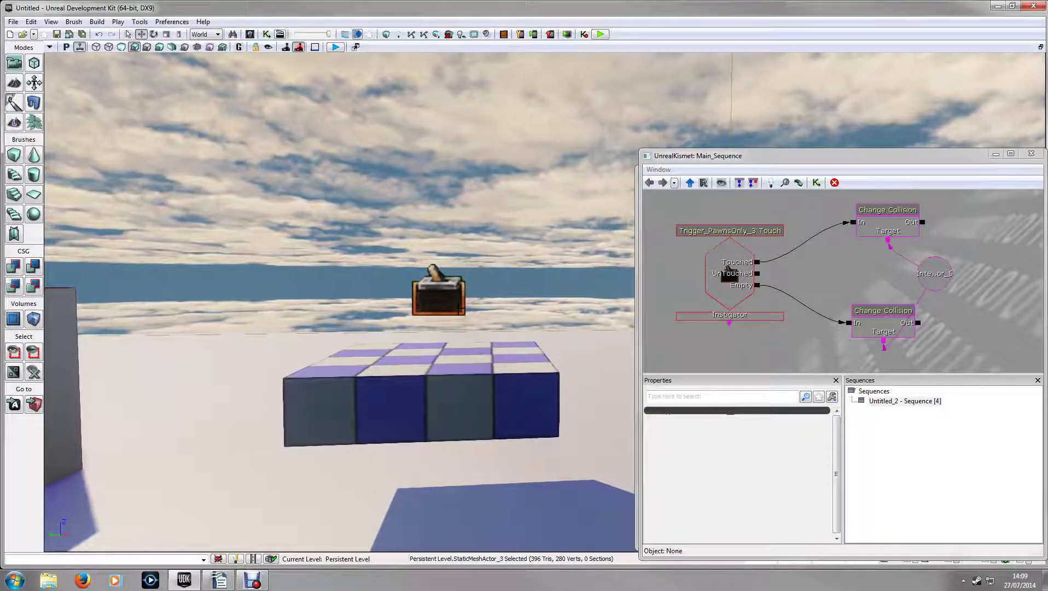
left_click(460, 308)
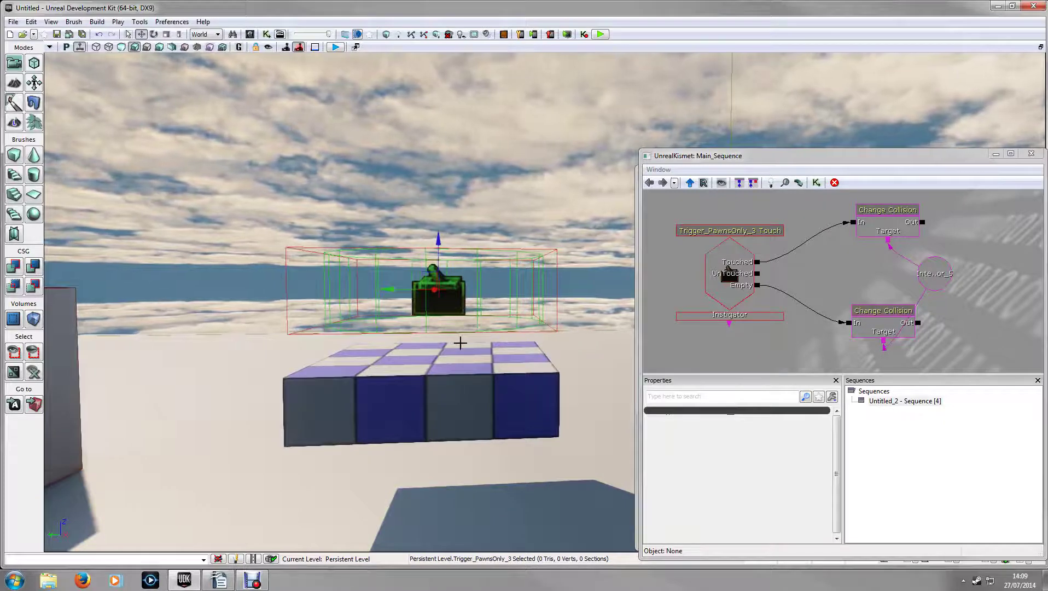
right_click_drag(501, 452, 496, 432)
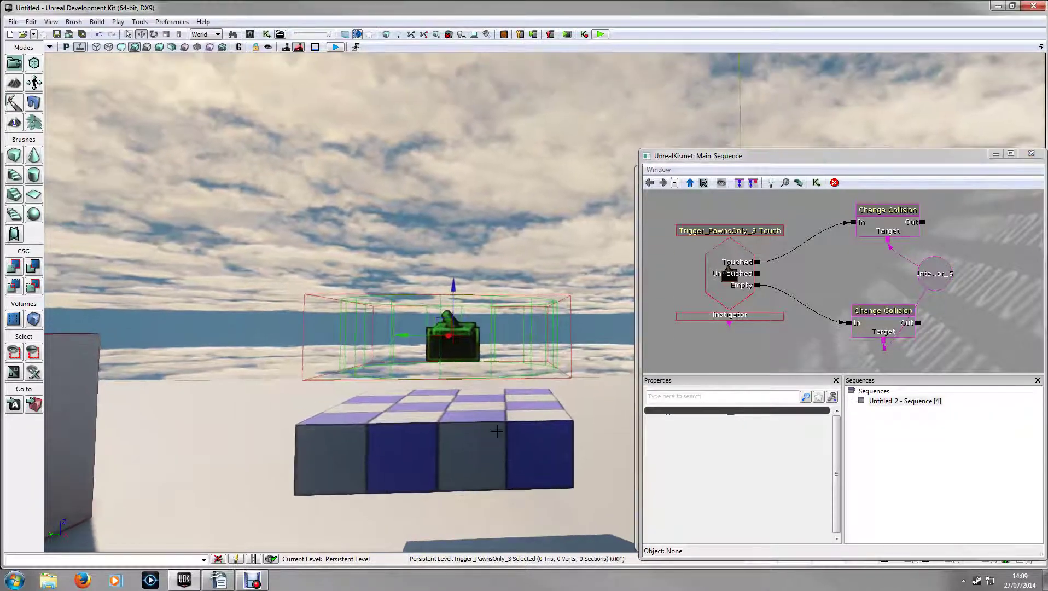
scroll(460, 356, "up", 2)
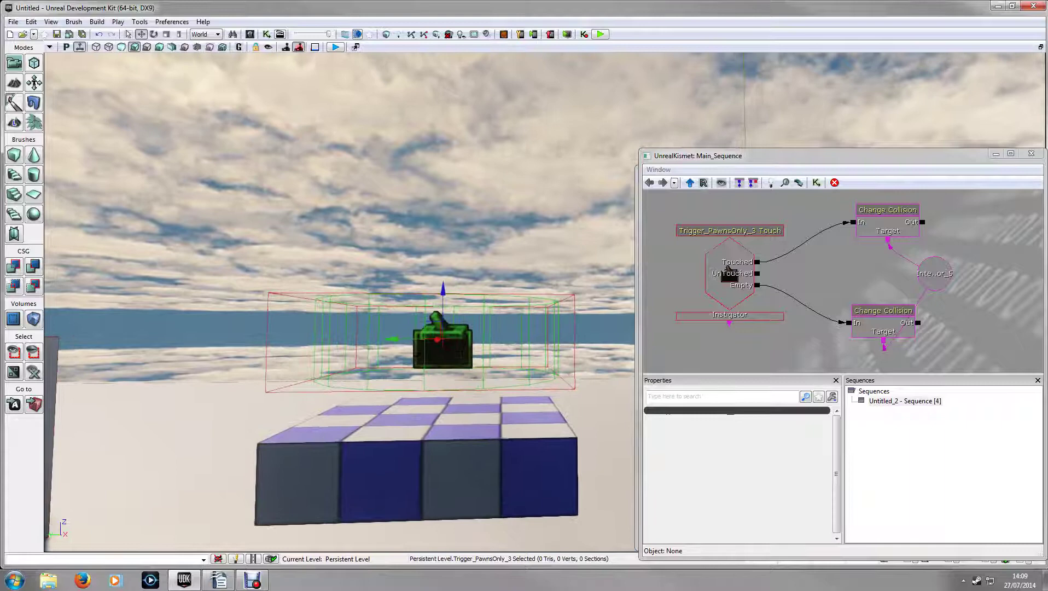
right_click(438, 353)
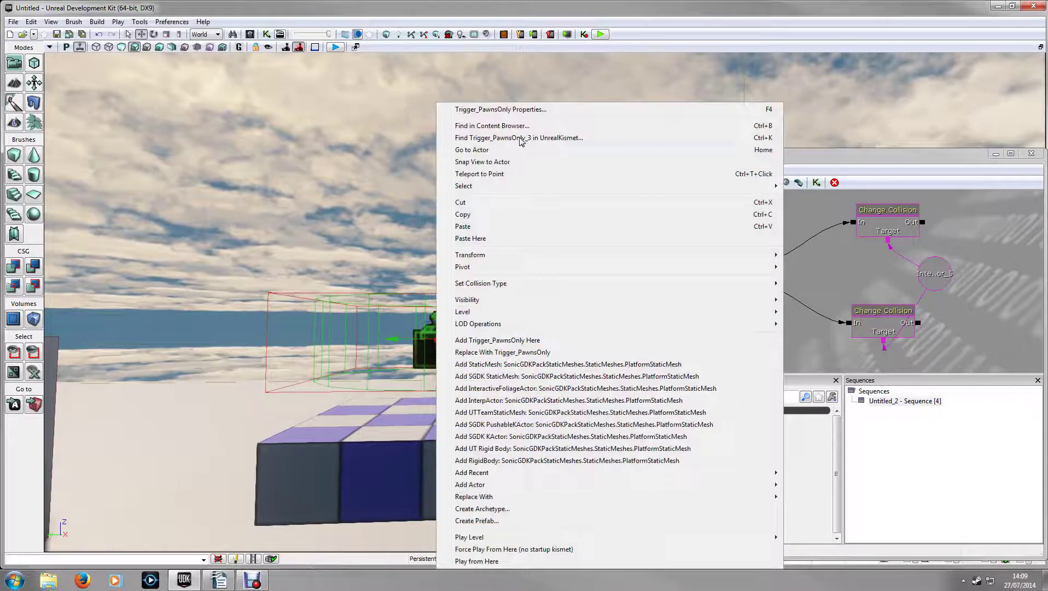
left_click(515, 111)
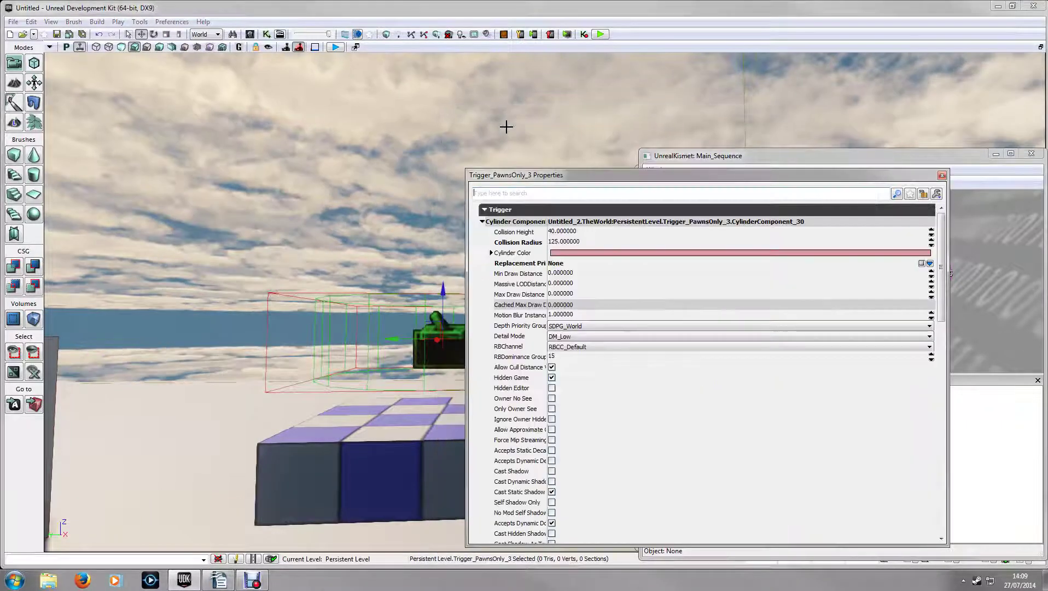
Step: Enable Hard Attach for the trigger, set its attachment Base to the platform's InterpActor_5, and close its properties
left_click(507, 213)
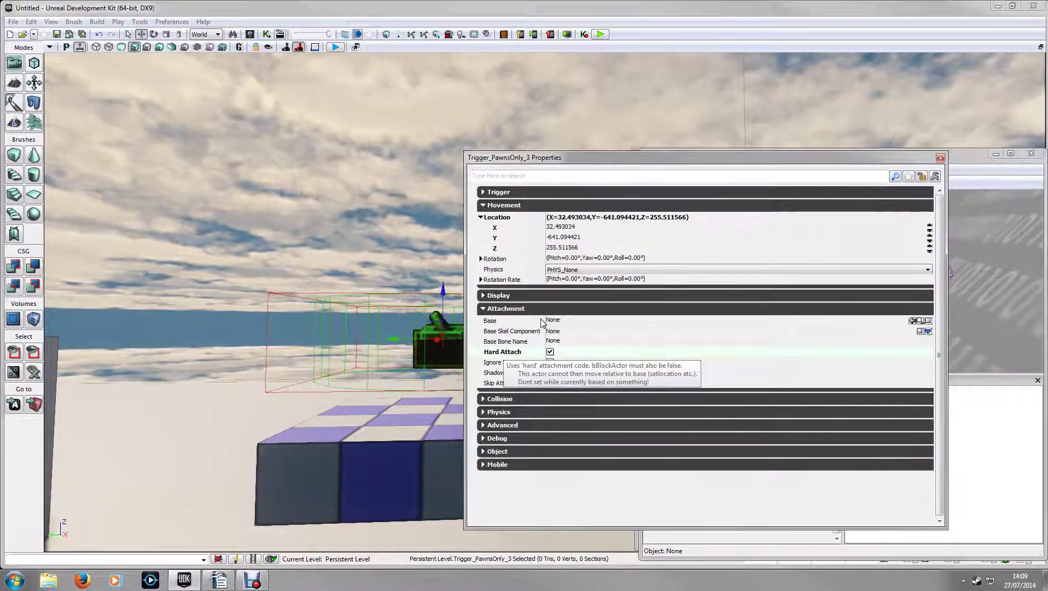
left_click(501, 324)
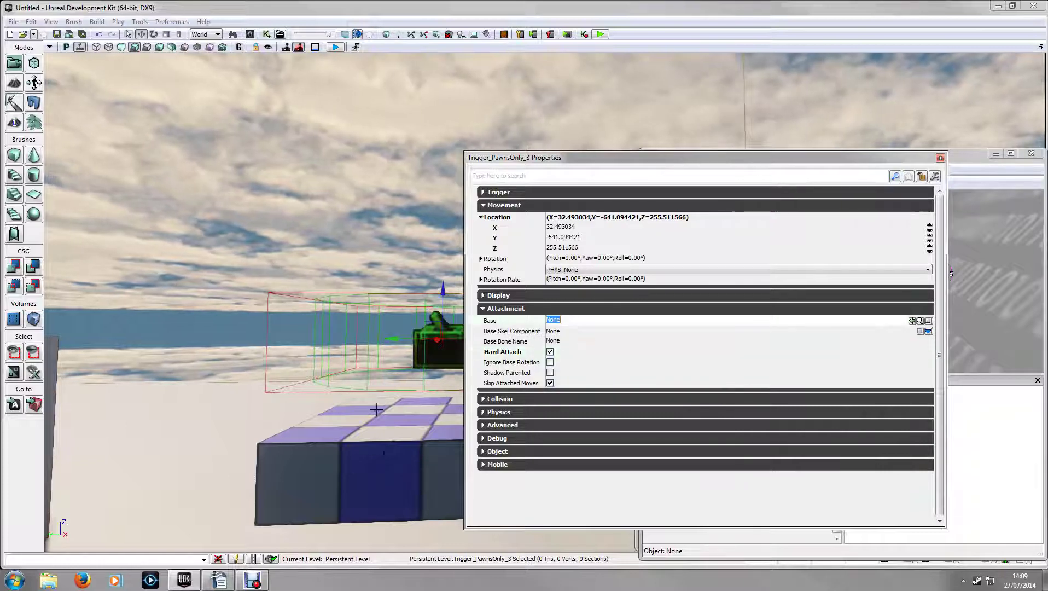
left_click(352, 463)
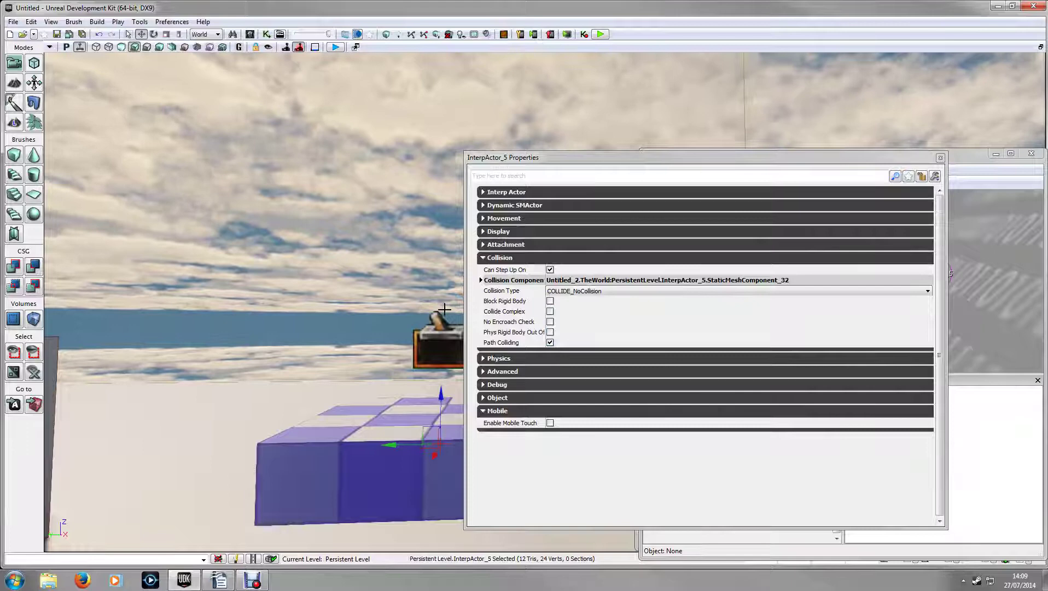
left_click(436, 334)
left_click(576, 321)
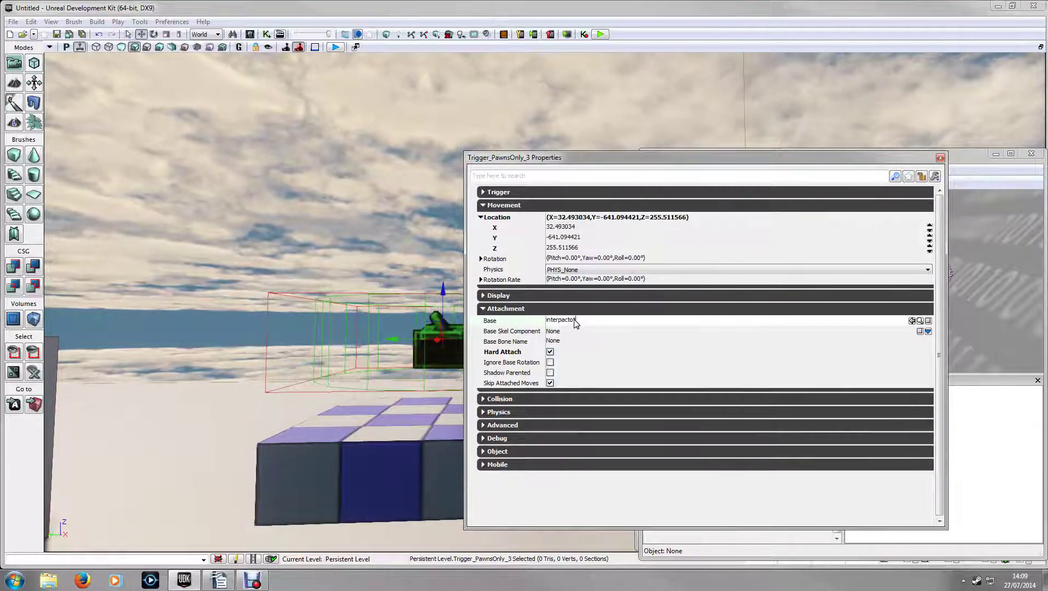
key("Return")
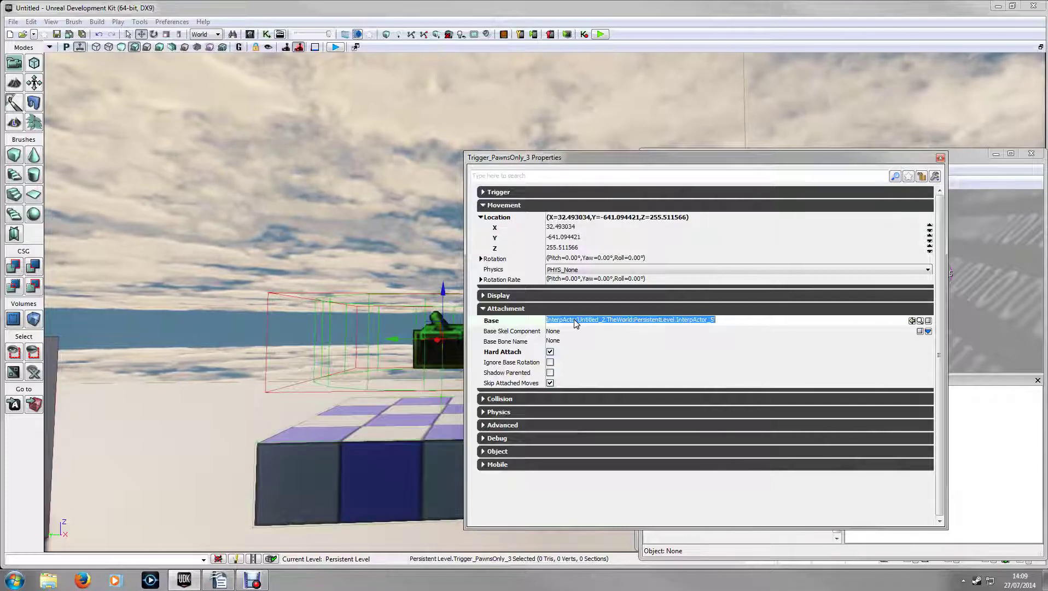
left_click_drag(399, 413, 392, 470)
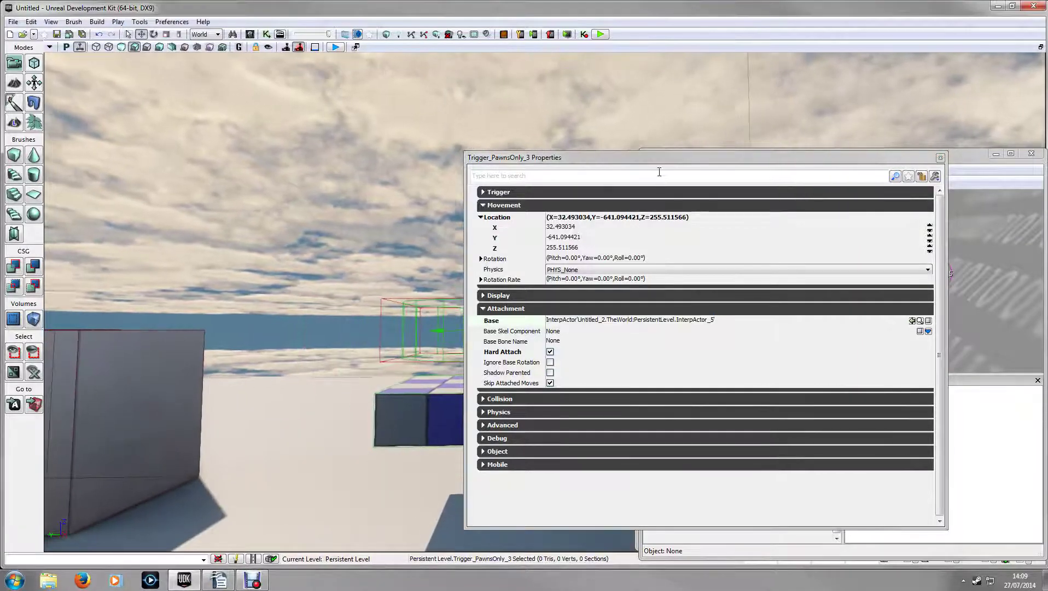
left_click_drag(691, 159, 792, 167)
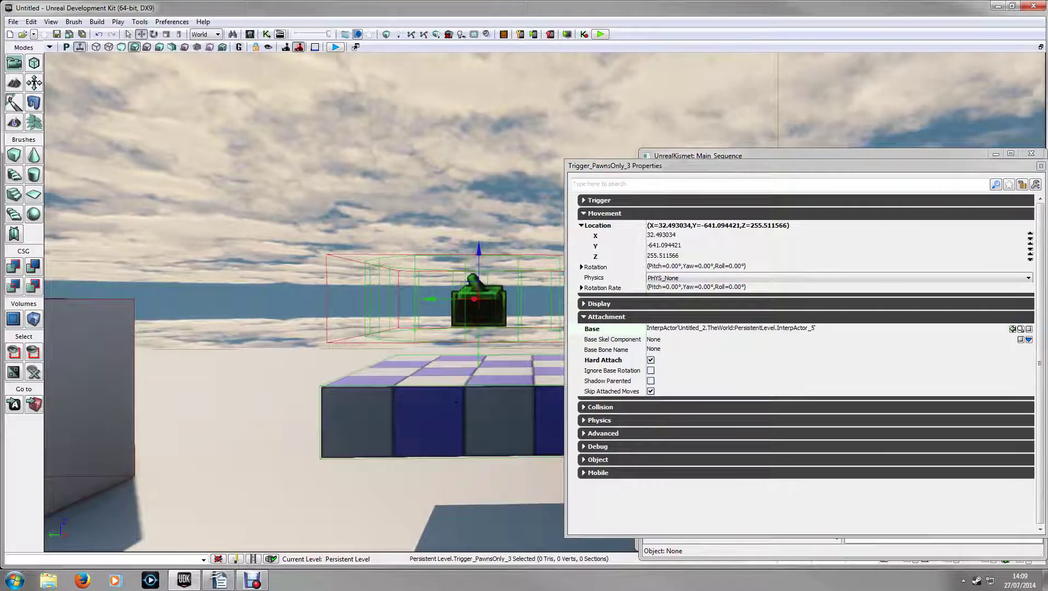
right_click_drag(456, 402, 506, 266)
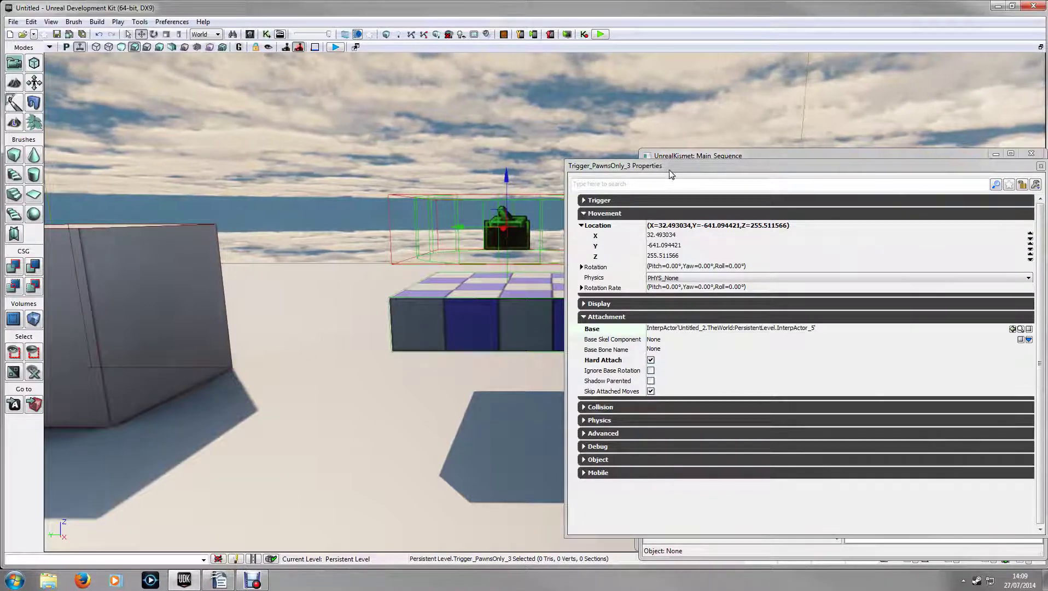
left_click_drag(677, 163, 619, 159)
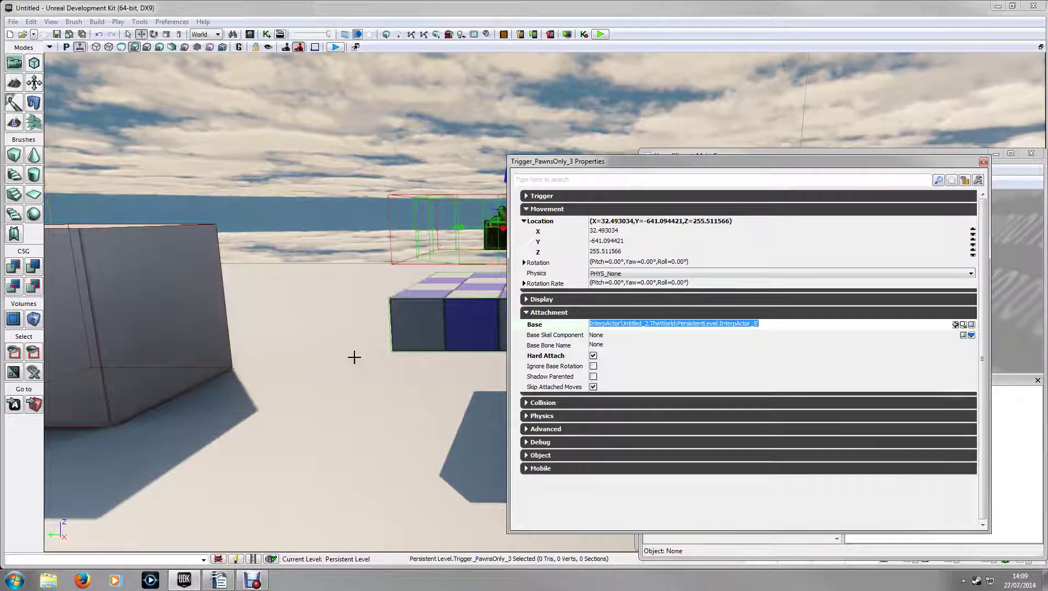
left_click(983, 161)
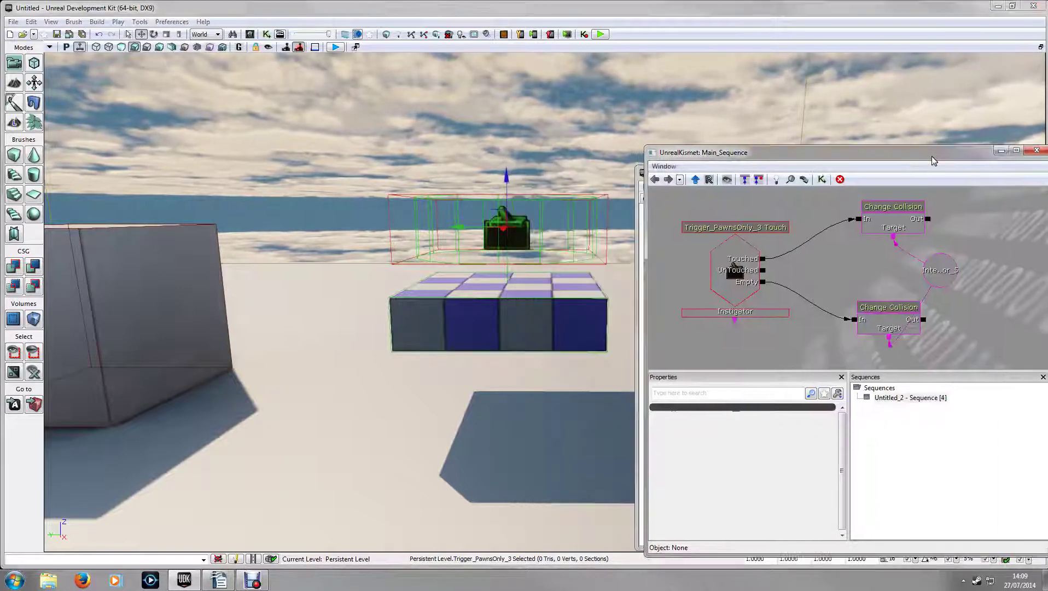
Step: Review the complete Kismet sequence, selecting all its nodes together and the Trigger_PawnsOnly_3 Touch event on its own
mouse_move(527, 345)
right_mouse_down()
mouse_move(526, 334)
mouse_move(554, 334)
mouse_move(540, 334)
right_mouse_up()
mouse_move(983, 238)
left_mouse_down()
mouse_move(984, 206)
mouse_move(973, 220)
left_mouse_up()
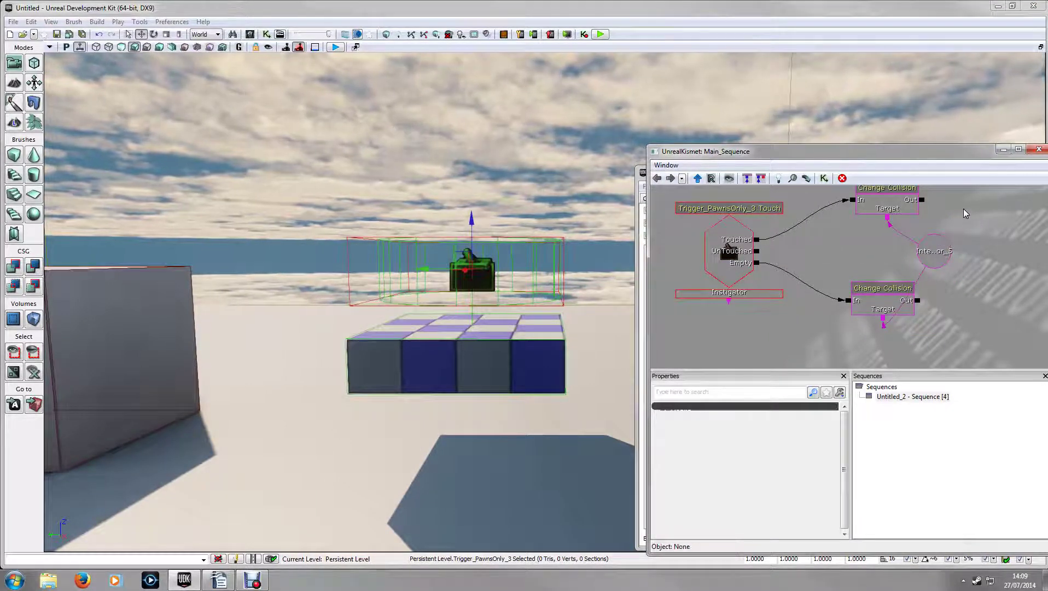
left_click_drag(960, 193, 949, 206)
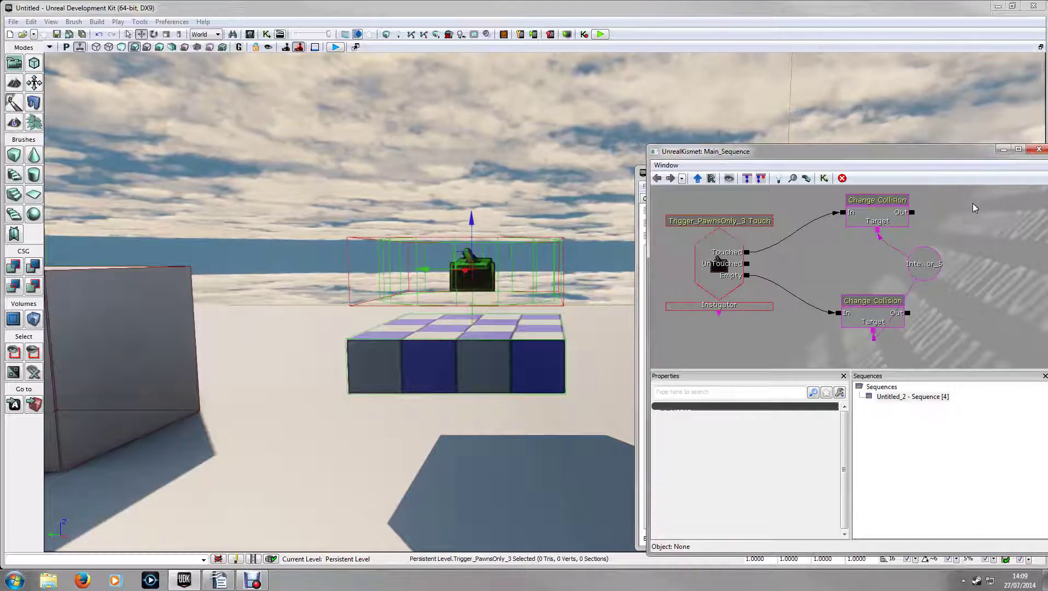
left_click_drag(776, 328, 683, 354, "ctrl+alt")
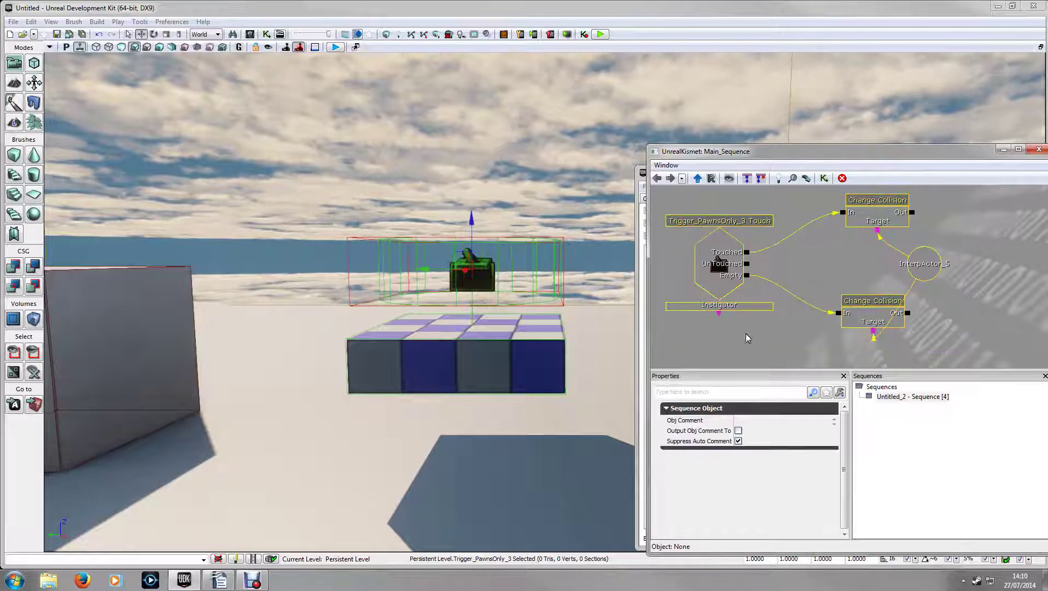
left_click_drag(791, 337, 811, 322)
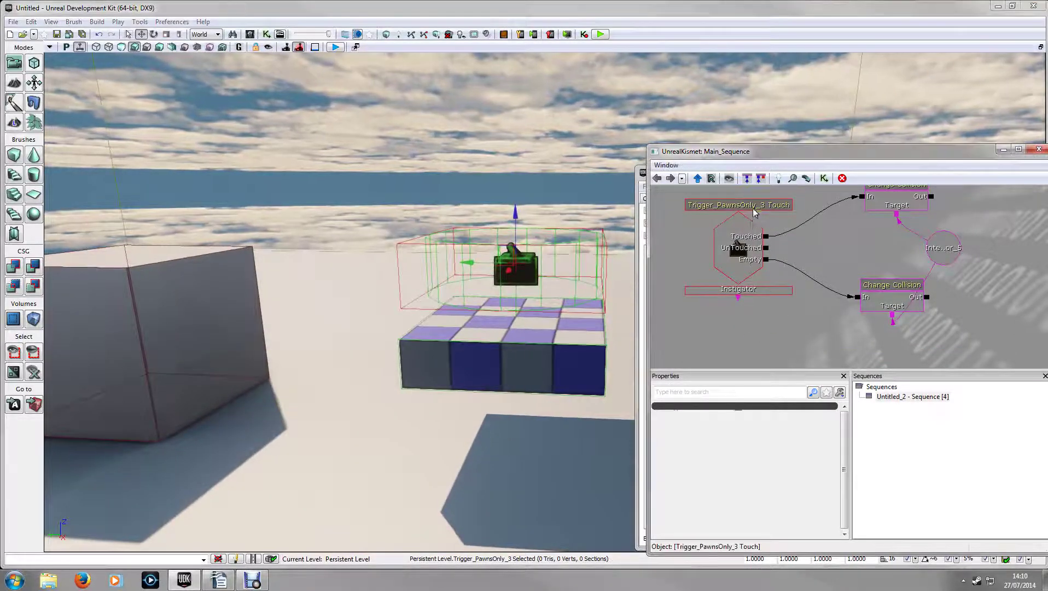
left_click(753, 207)
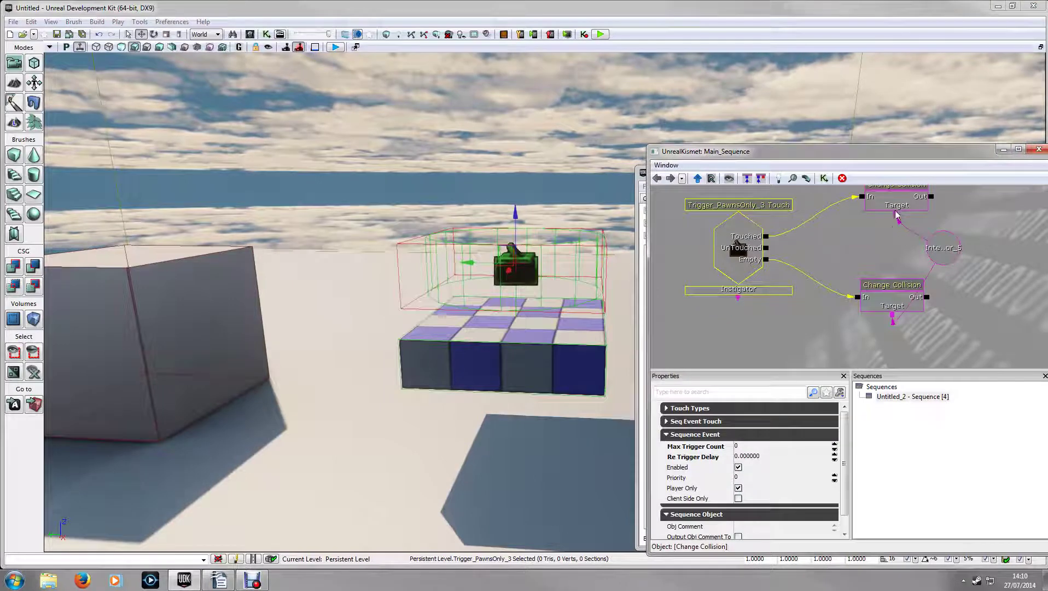
Step: Check the options available for the Trigger_PawnsOnly_3 Touch event, clear the Kismet selection, and review the full sequence
right_click(753, 205)
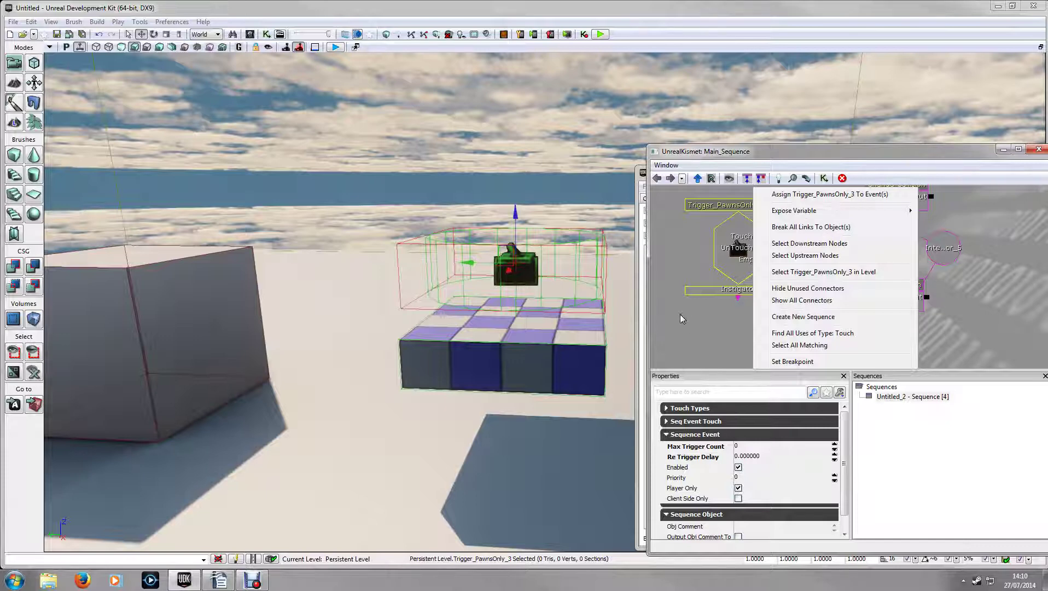
left_click(707, 336)
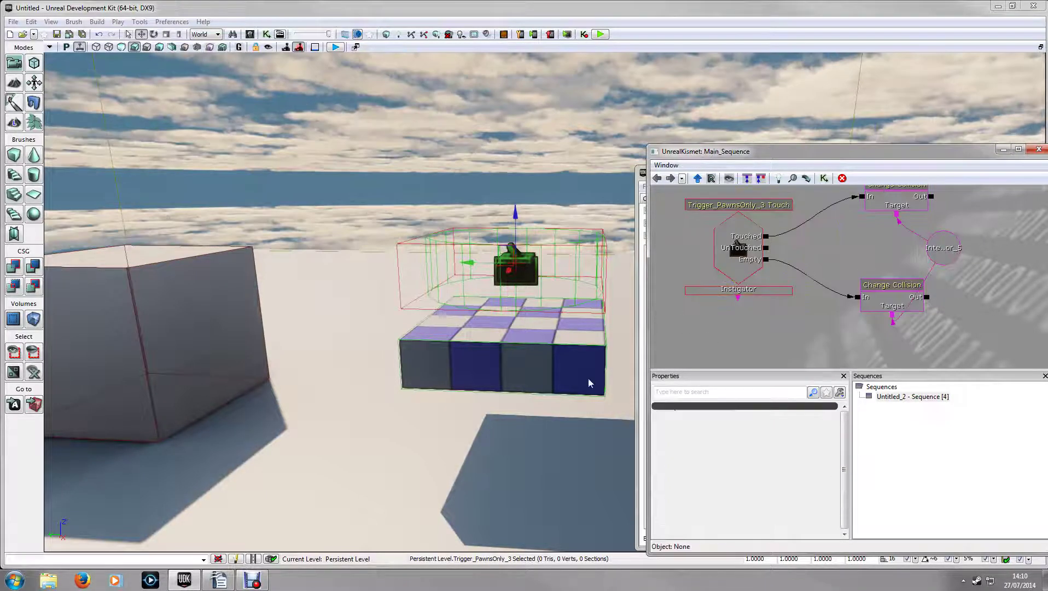
right_click_drag(517, 393, 539, 350)
scroll(517, 393, "up", 3)
left_click_drag(717, 327, 706, 344)
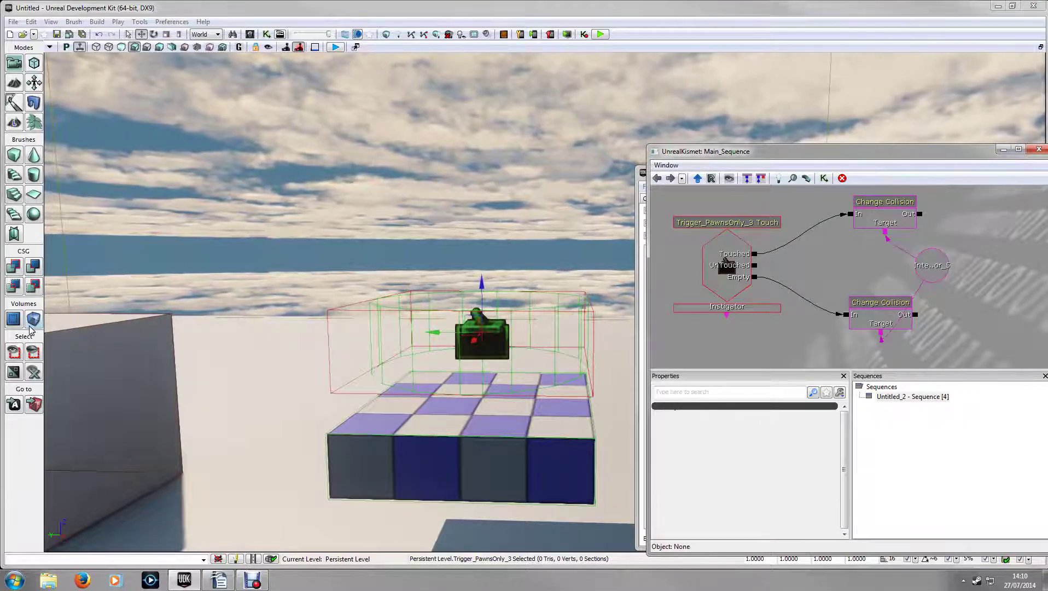
Step: Examine the trigger's collision volume above the platform from several angles, comparing its extent with the platform's edges and corners
right_click_drag(568, 368, 568, 339)
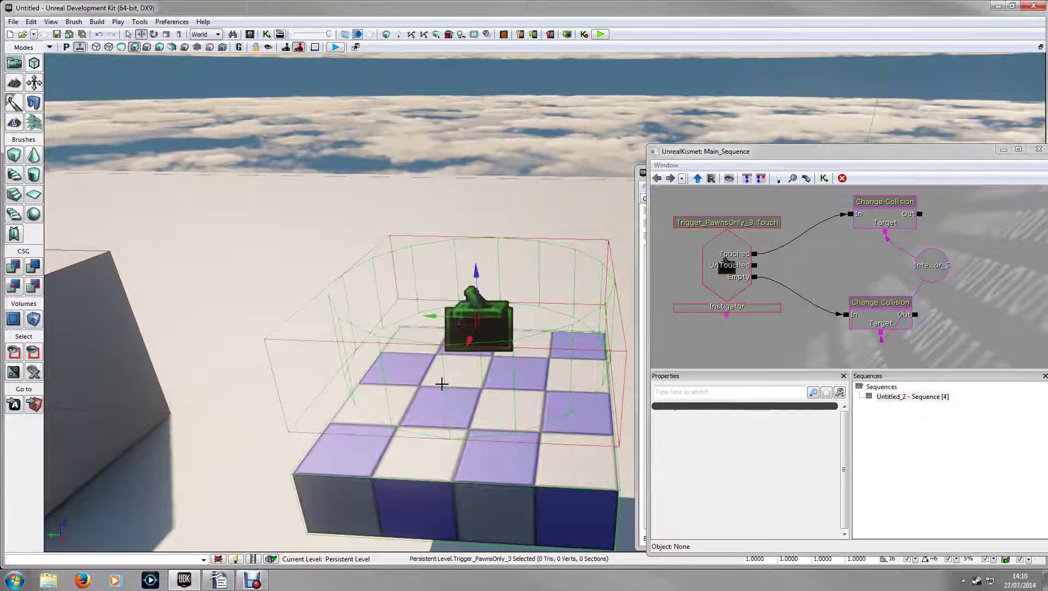
right_click_drag(441, 384, 398, 316)
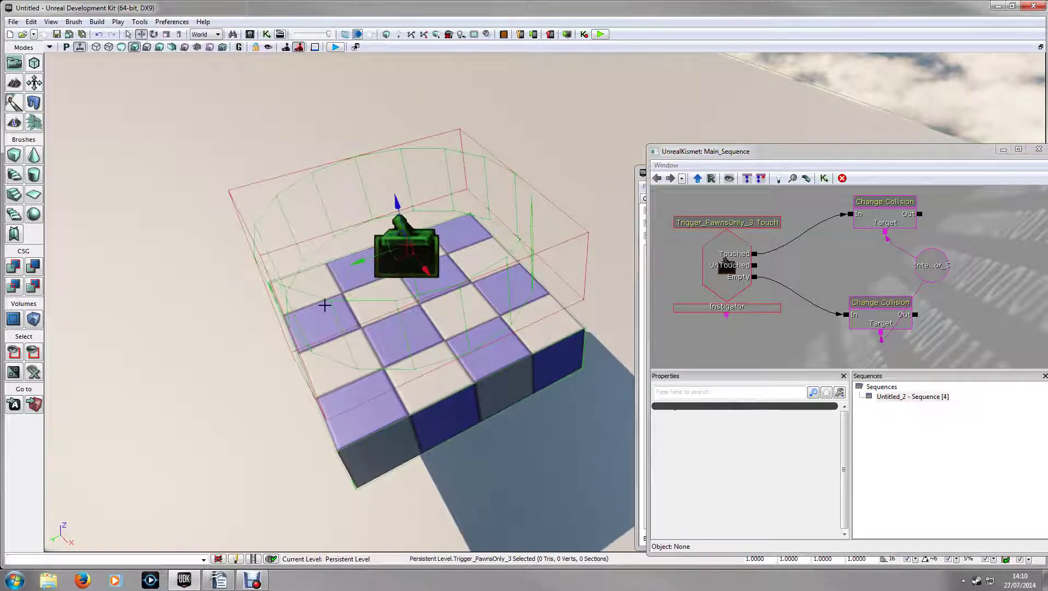
right_click_drag(511, 299, 524, 317)
left_click(456, 307)
left_click(387, 118)
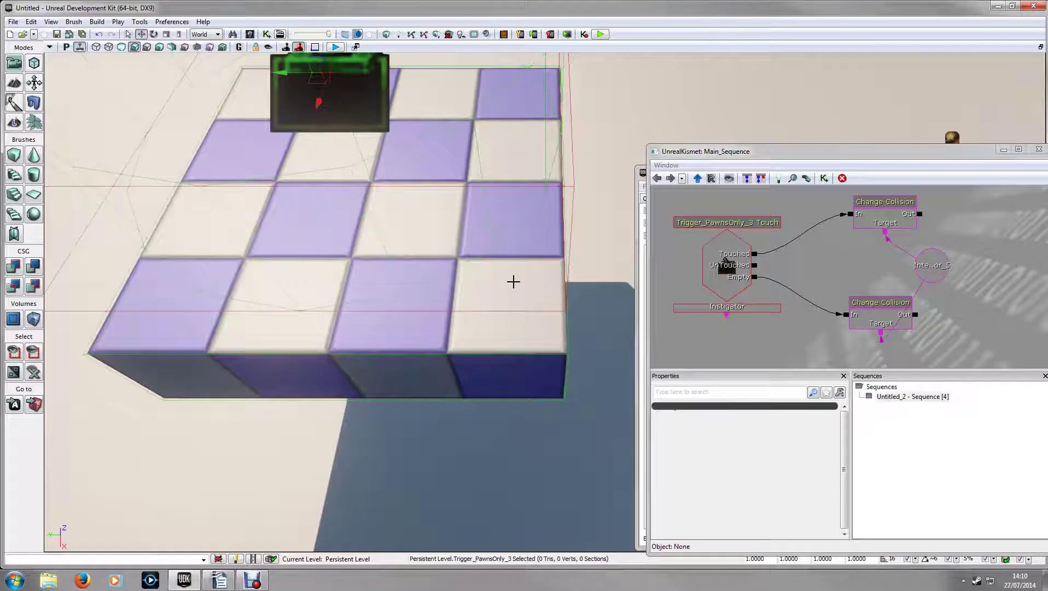
right_click_drag(513, 282, 320, 321)
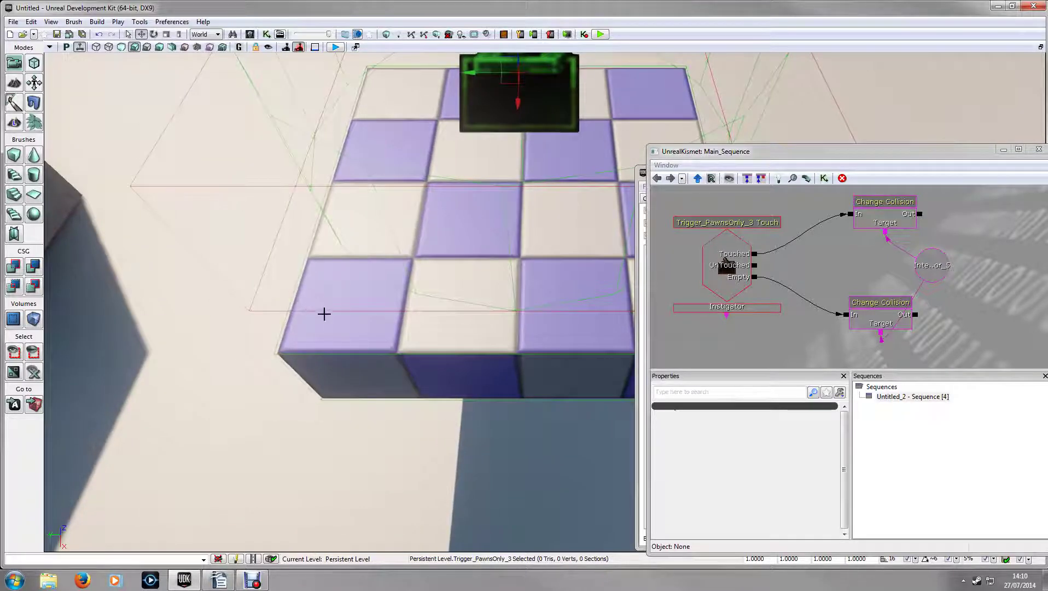
right_click_drag(406, 364, 559, 236)
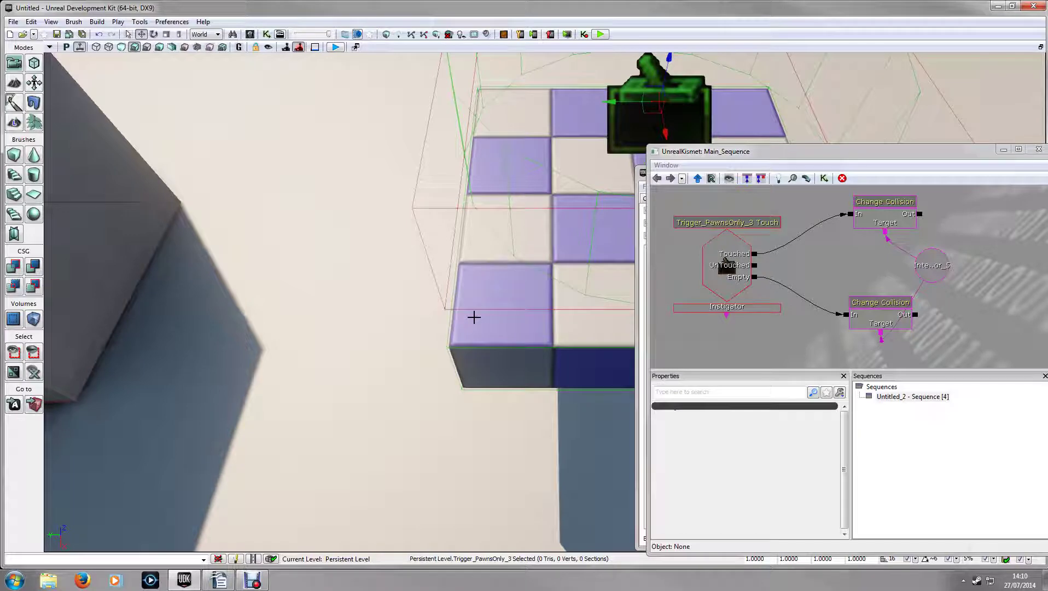
scroll(520, 350, "down", 3)
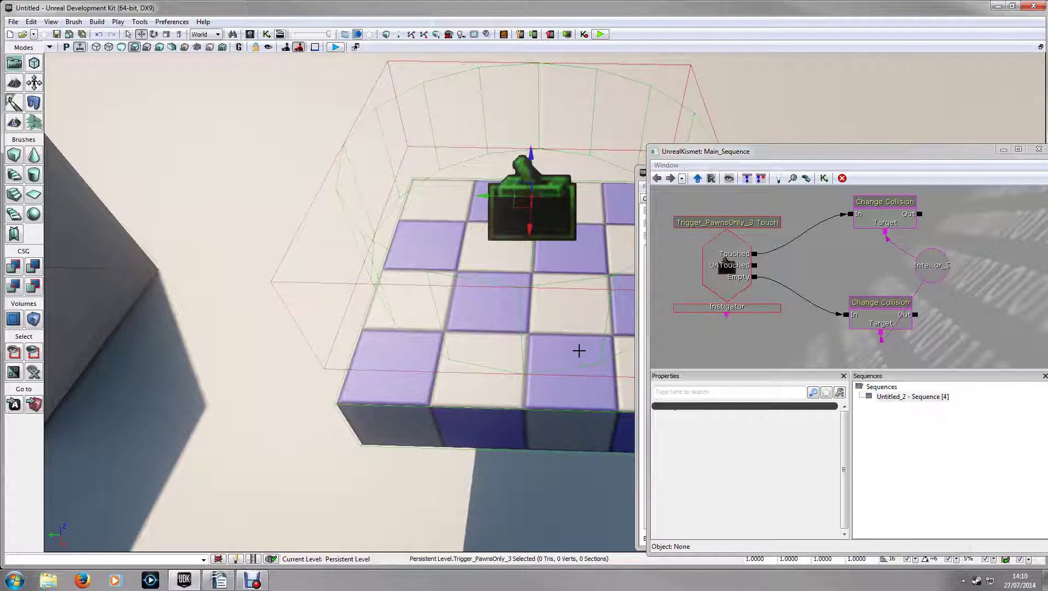
right_click_drag(579, 351, 494, 272)
scroll(575, 413, "up", 1)
scroll(561, 395, "down", 3)
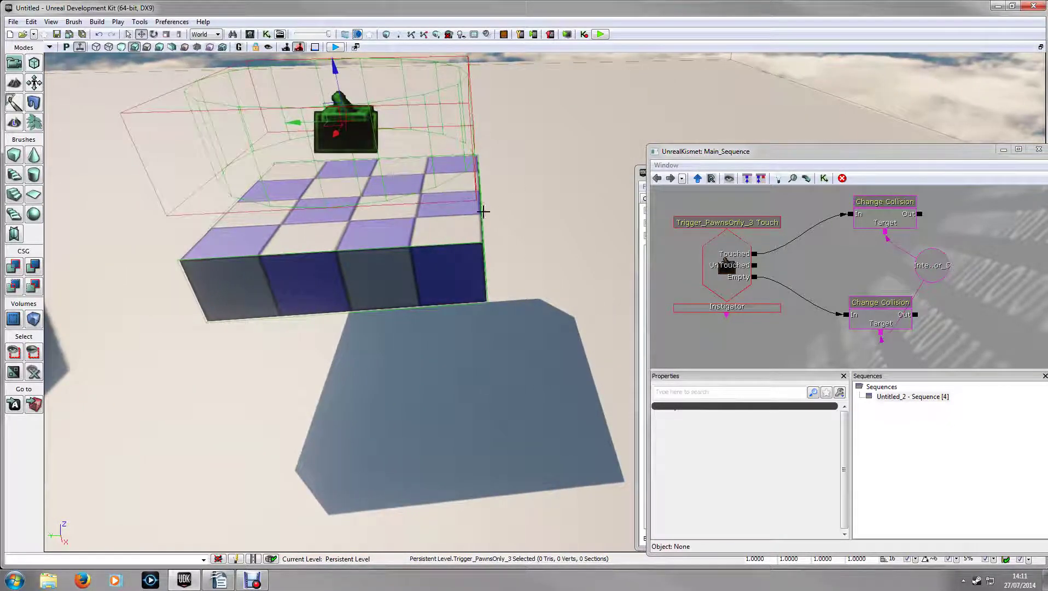
mouse_move(385, 311)
right_mouse_down()
mouse_move(389, 332)
mouse_move(393, 316)
right_mouse_up()
Step: Reposition the Kismet window, select the platform in the level, and switch the selection to the floor mesh beneath it
left_click(727, 158)
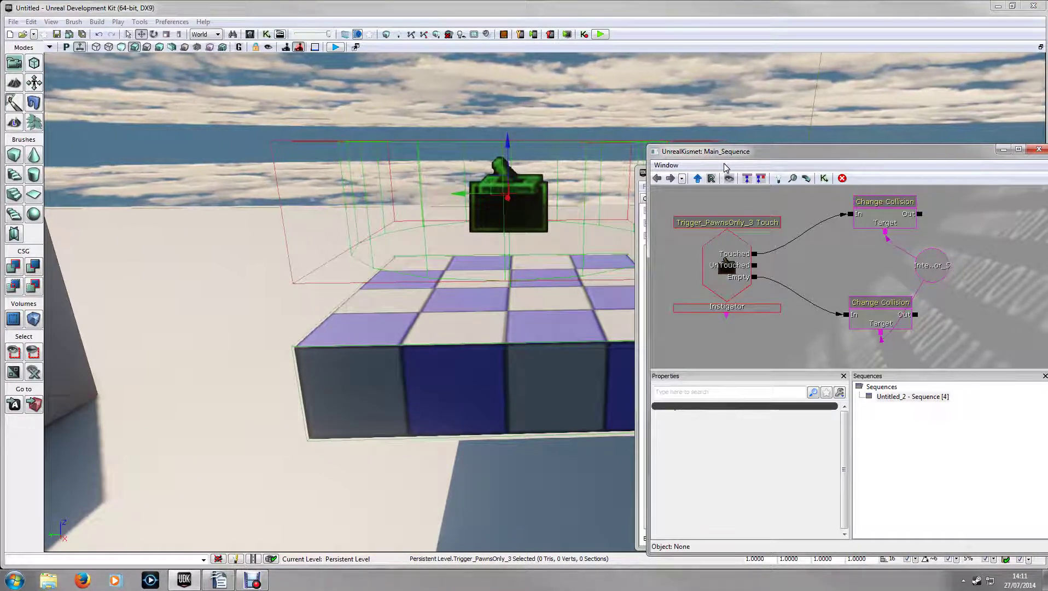
left_click_drag(738, 152, 739, 79)
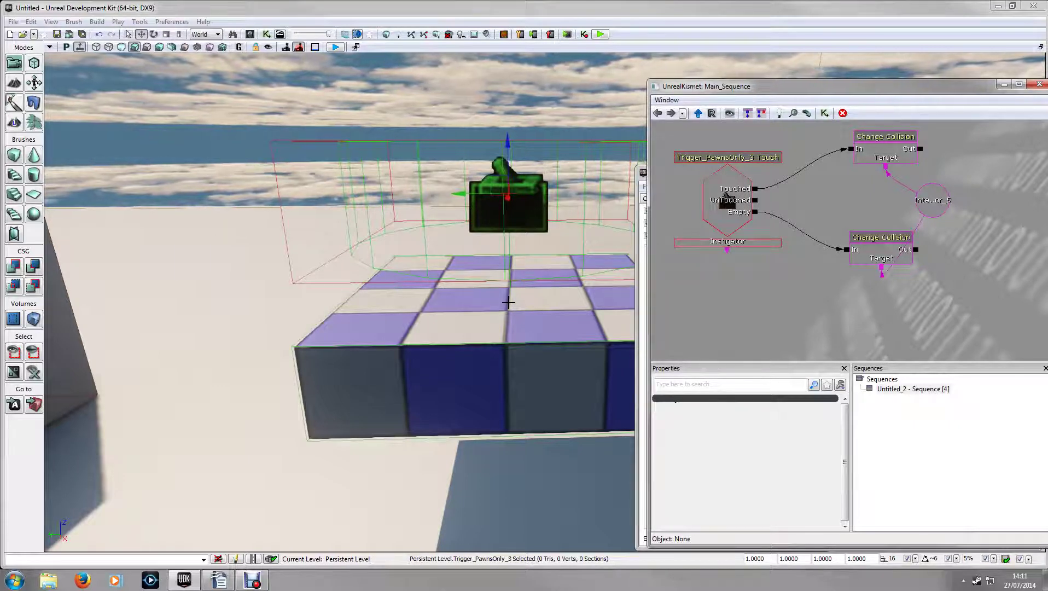
left_click(531, 386)
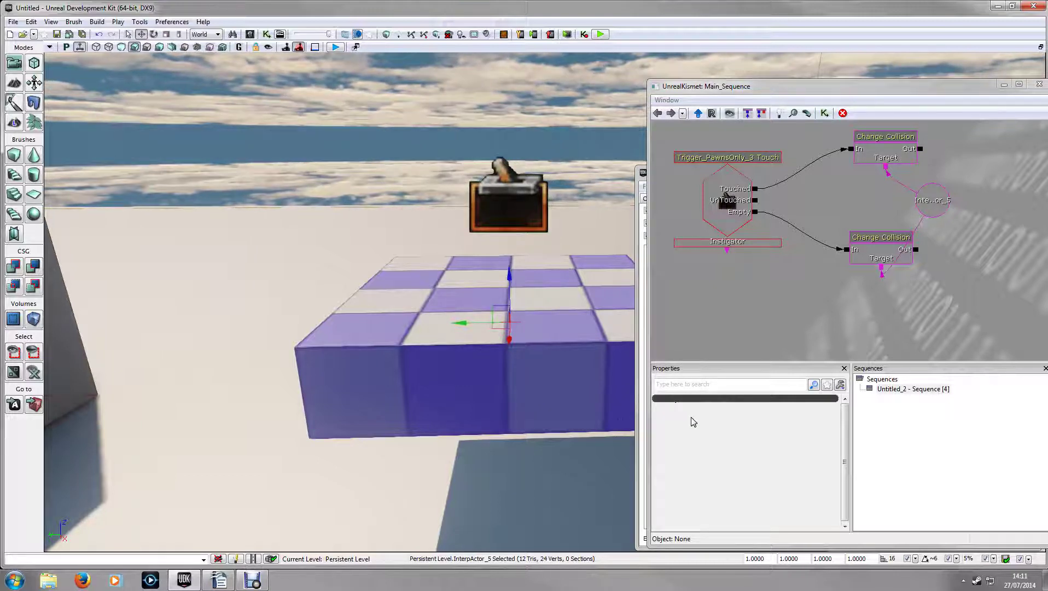
left_click(739, 91)
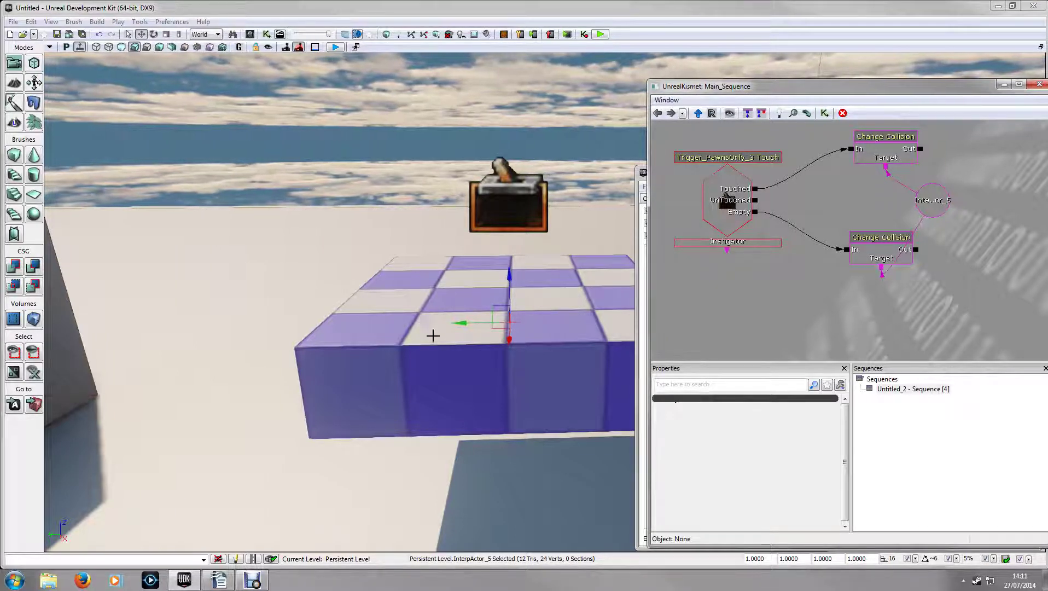
left_click(452, 463)
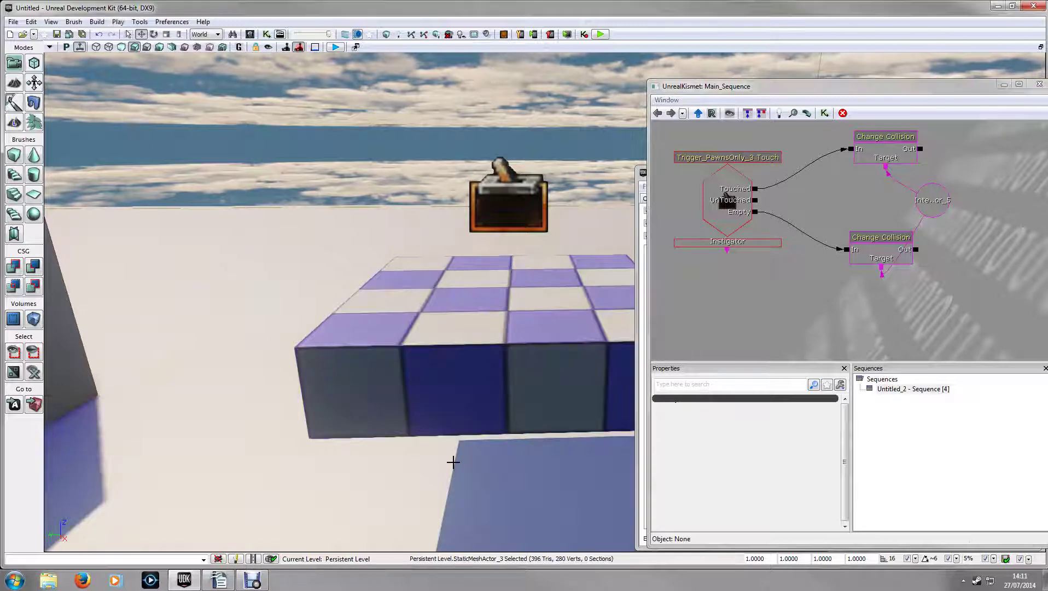